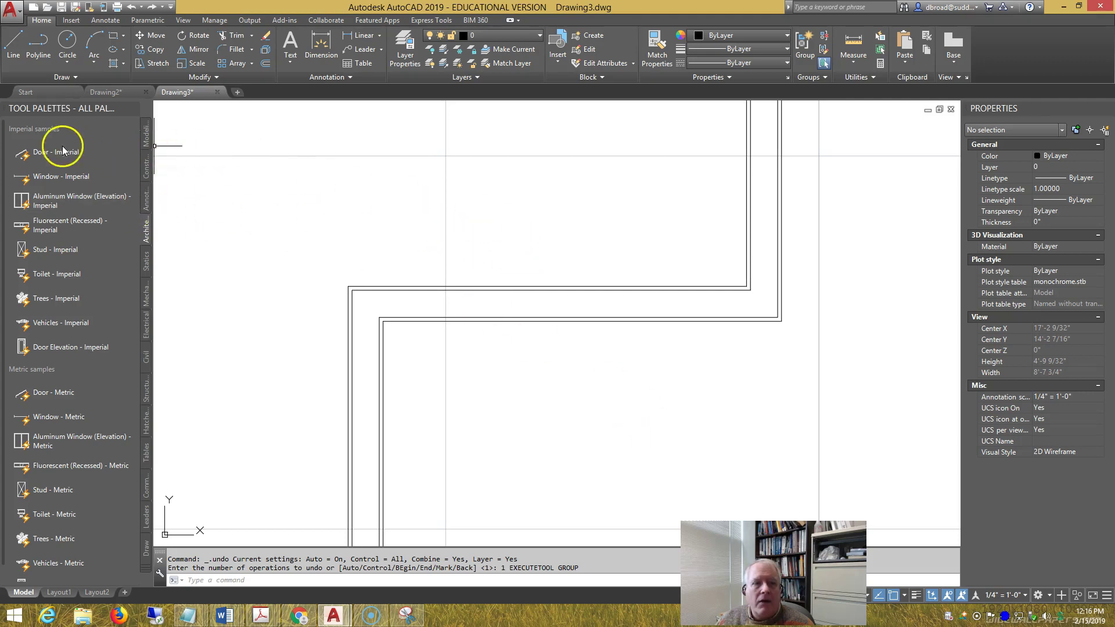
# Place a 3'-4" Door - Imperial block at the inner wall corner, opening 30°, and select it
pyautogui.click(24, 154)
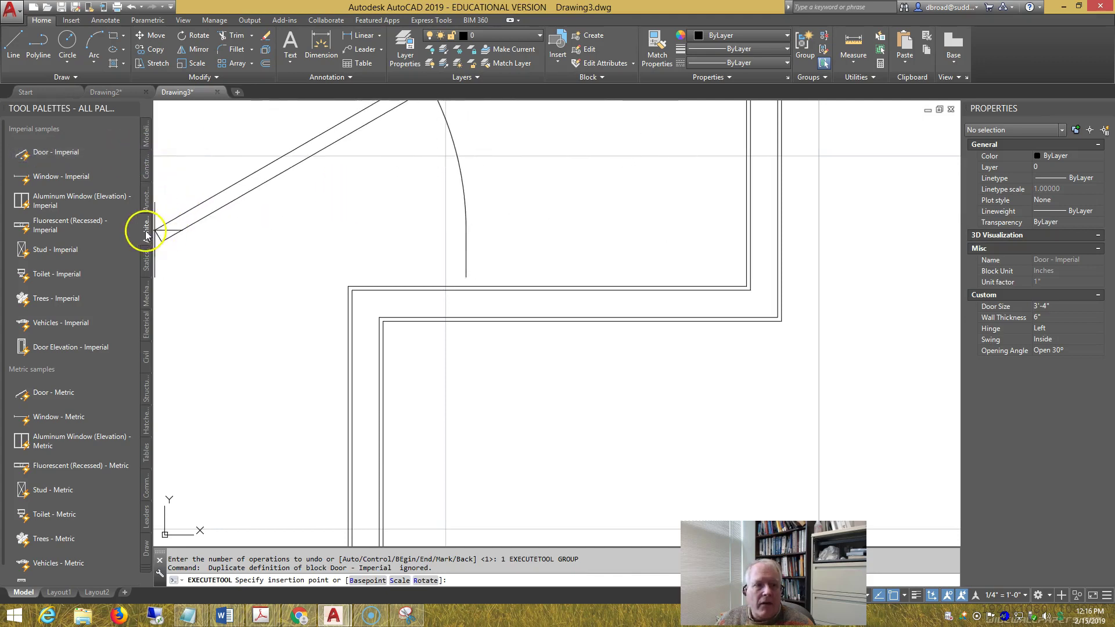
pyautogui.scroll(3, 438, 242)
pyautogui.scroll(3, 377, 312)
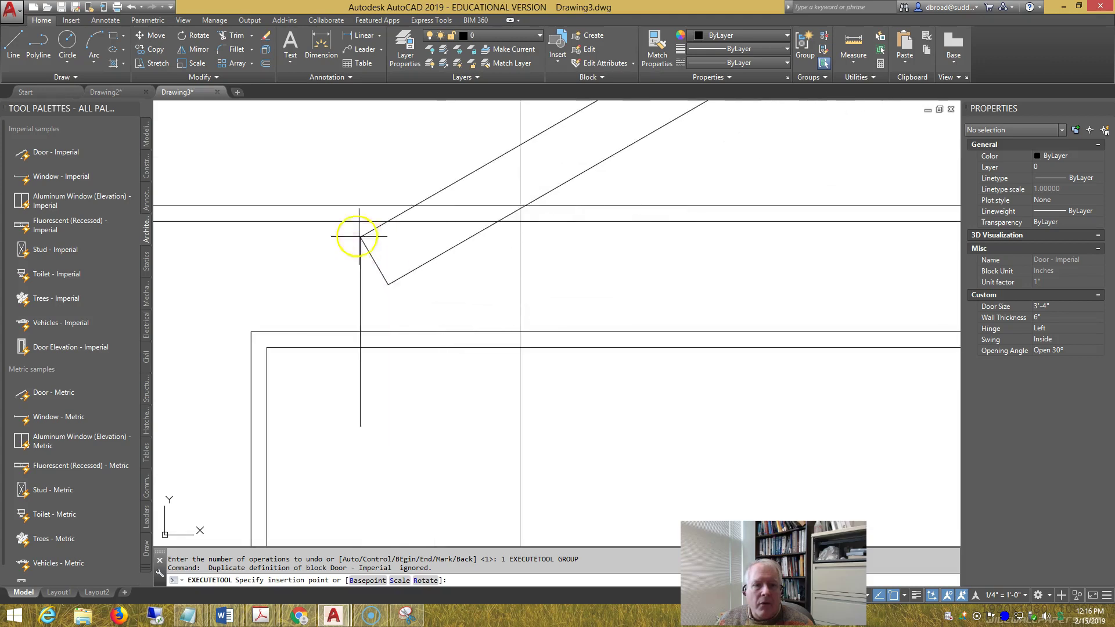
pyautogui.click(334, 209)
pyautogui.scroll(-2, 456, 256)
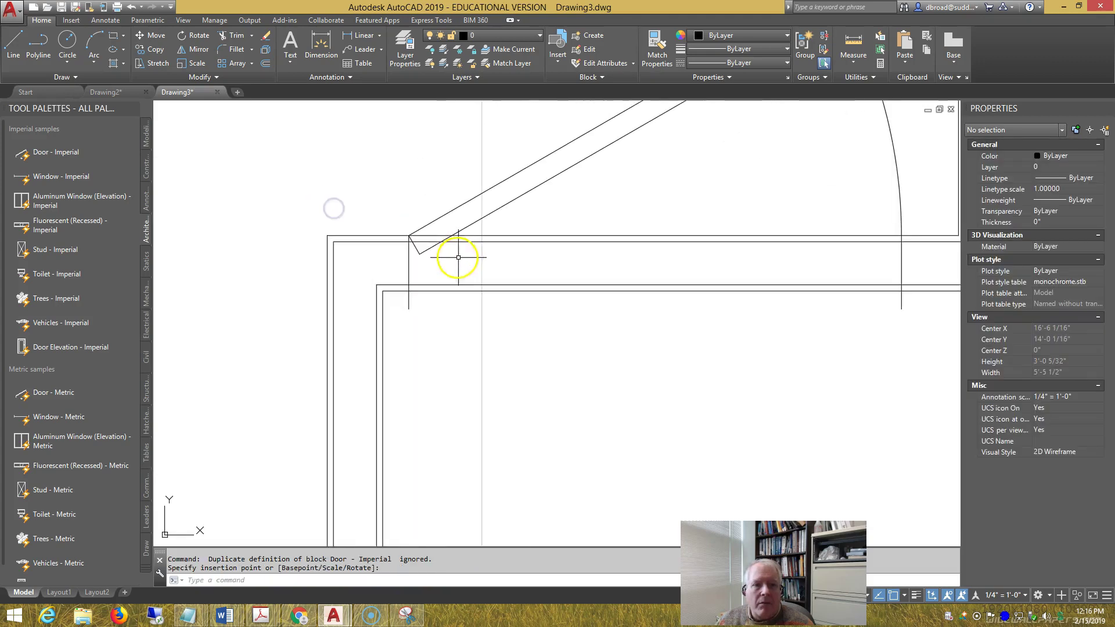
pyautogui.scroll(-3, 653, 229)
pyautogui.press('Escape')
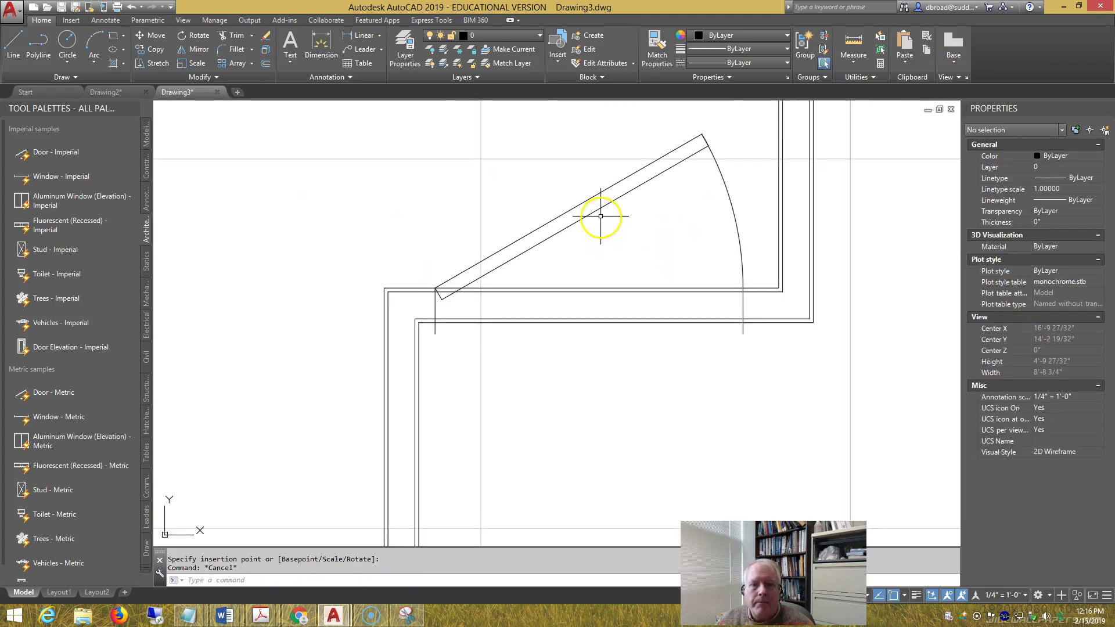
pyautogui.click(598, 208)
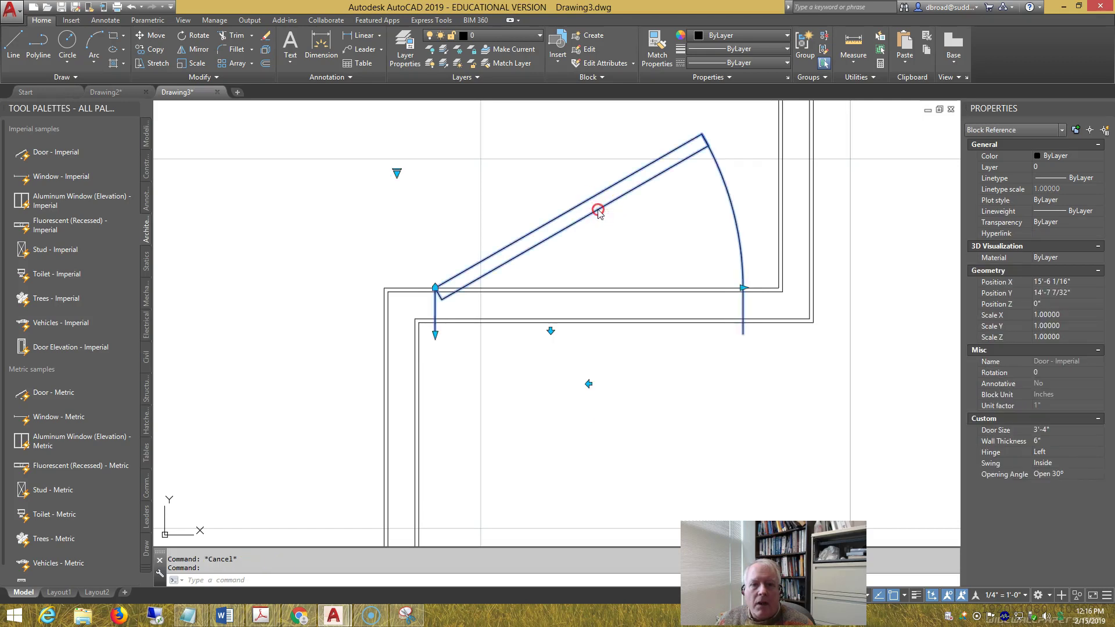
# Open the selected Door - Imperial block in the Block Editor
pyautogui.rightClick(599, 213)
pyautogui.click(637, 257)
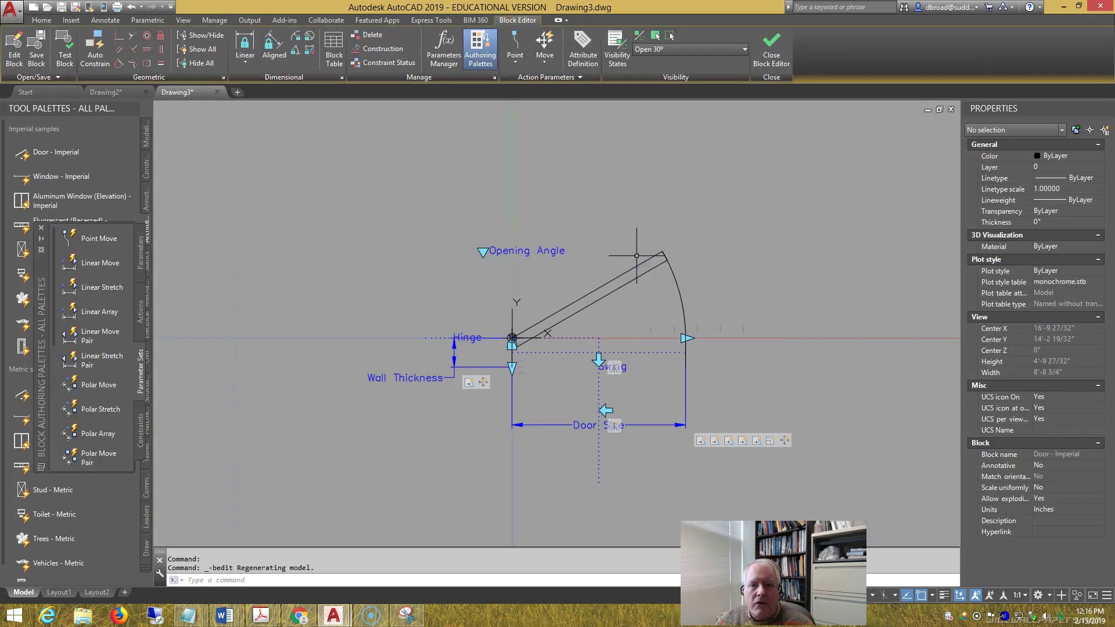
pyautogui.scroll(2, 717, 386)
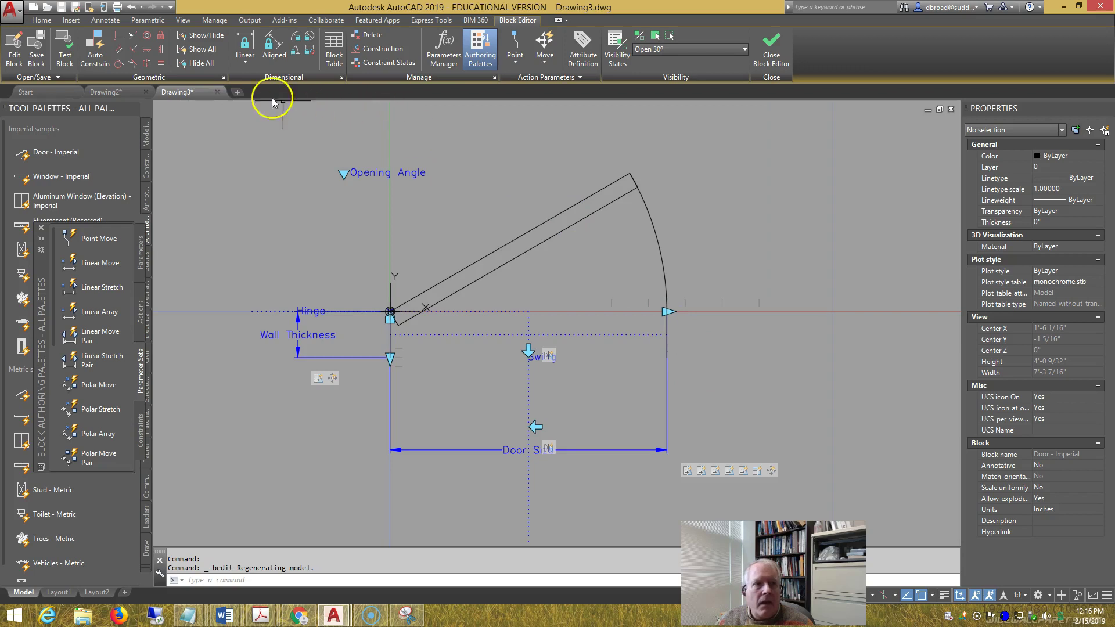
# Draw a rectangle across the wall thickness from the door hinge to the far door end
pyautogui.click(50, 24)
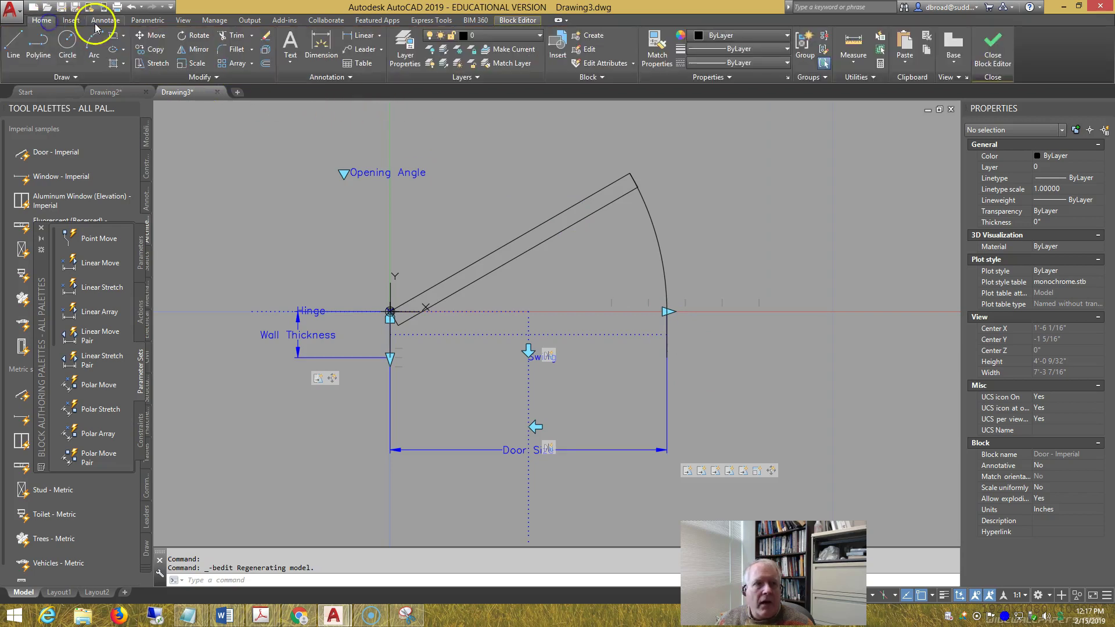
pyautogui.click(113, 39)
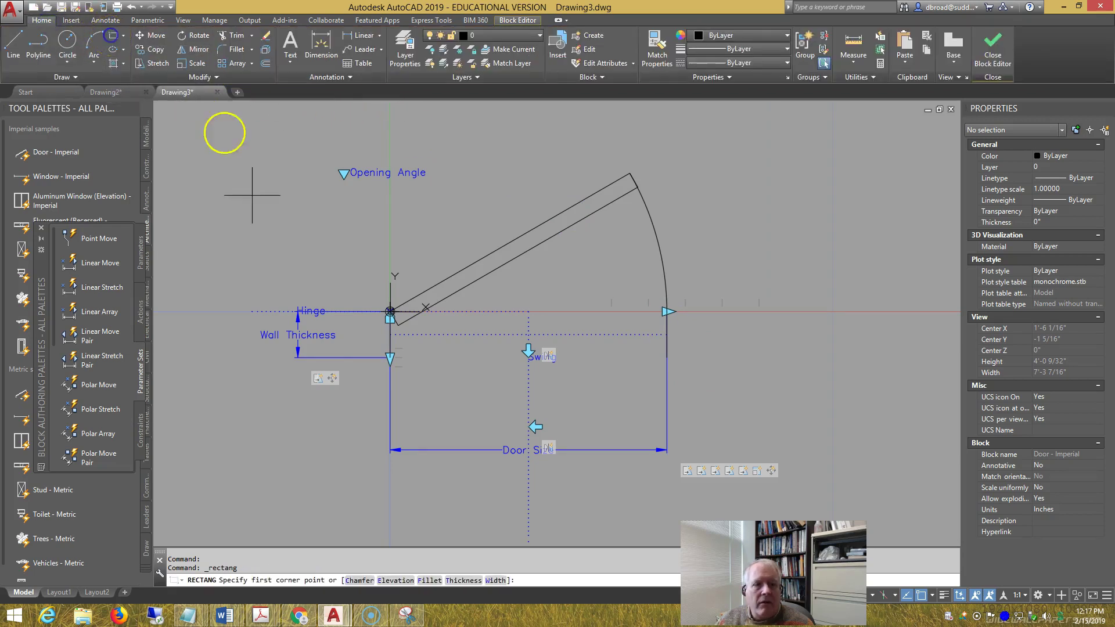
pyautogui.scroll(3, 409, 355)
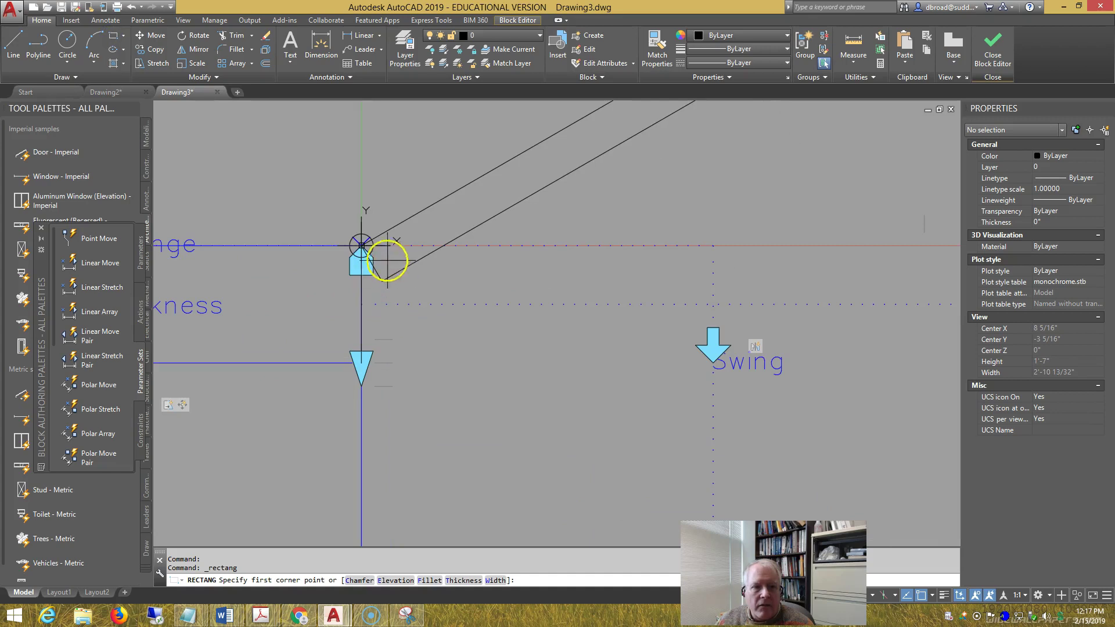
pyautogui.click(361, 244)
pyautogui.scroll(-4, 610, 325)
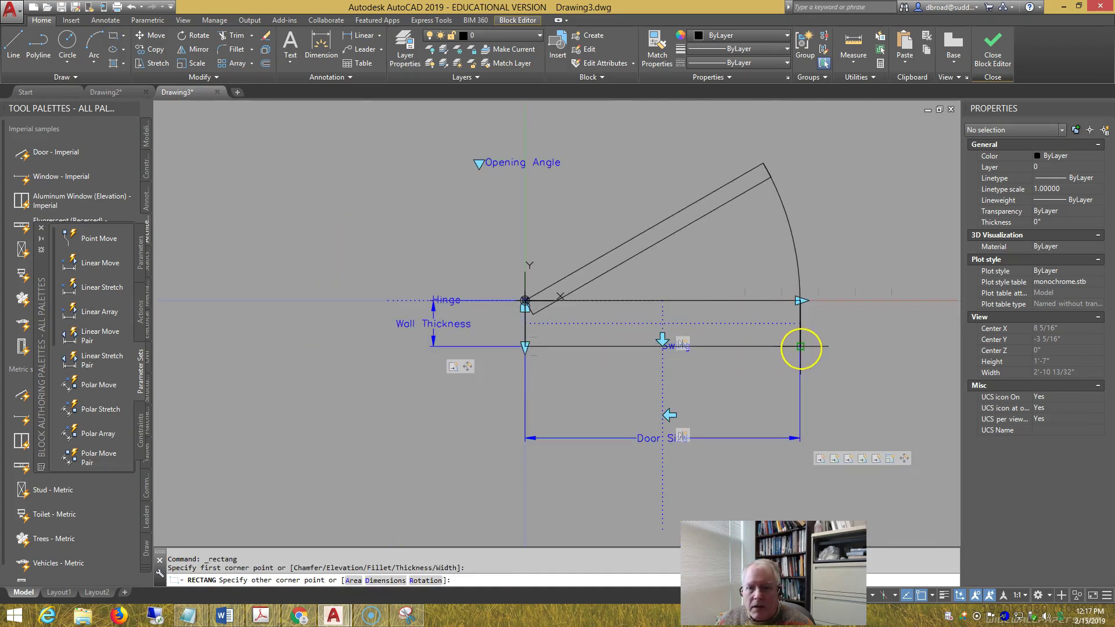
pyautogui.click(801, 346)
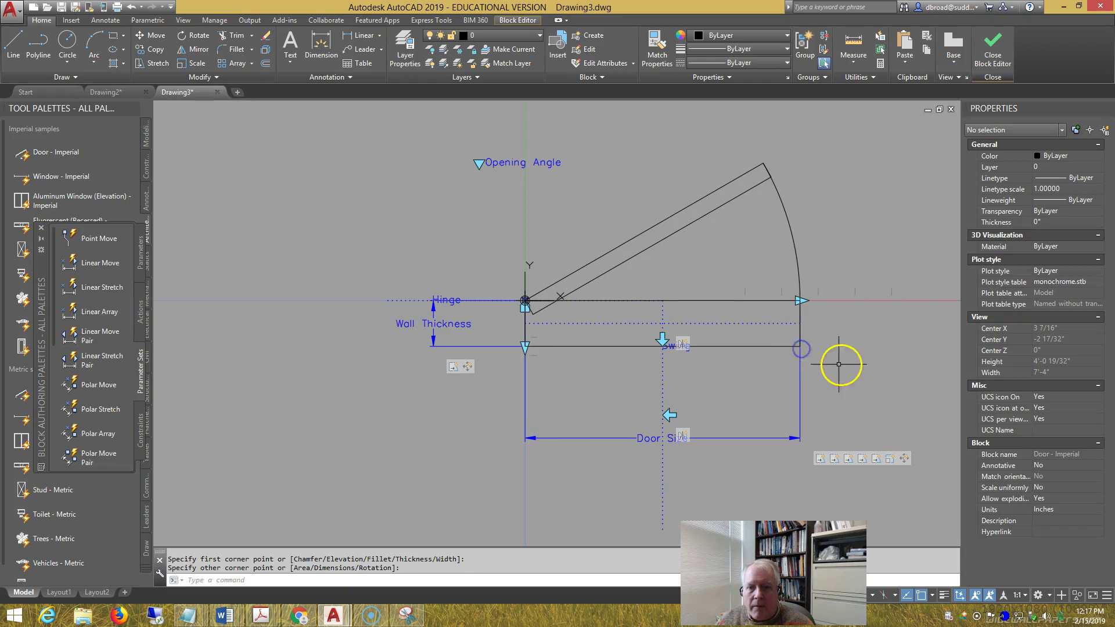
pyautogui.moveTo(842, 366); pyautogui.dragTo(737, 361, button='middle')
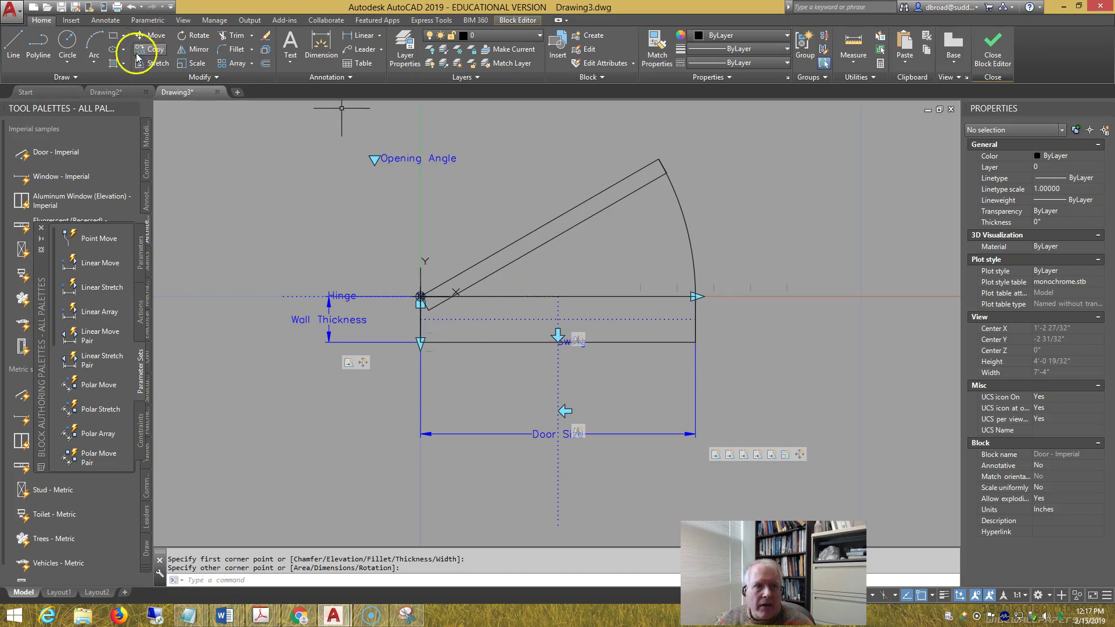
# Turn the rectangle into a wipeout with WIPEOUT's Polyline option, erasing the original outline
pyautogui.click(85, 77)
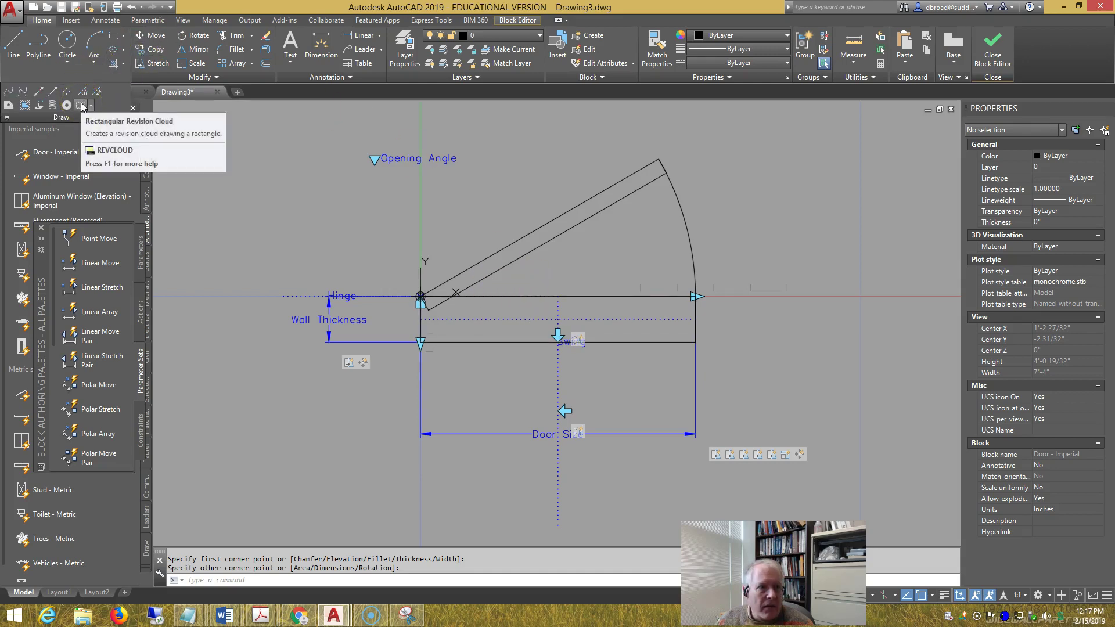
pyautogui.click(82, 106)
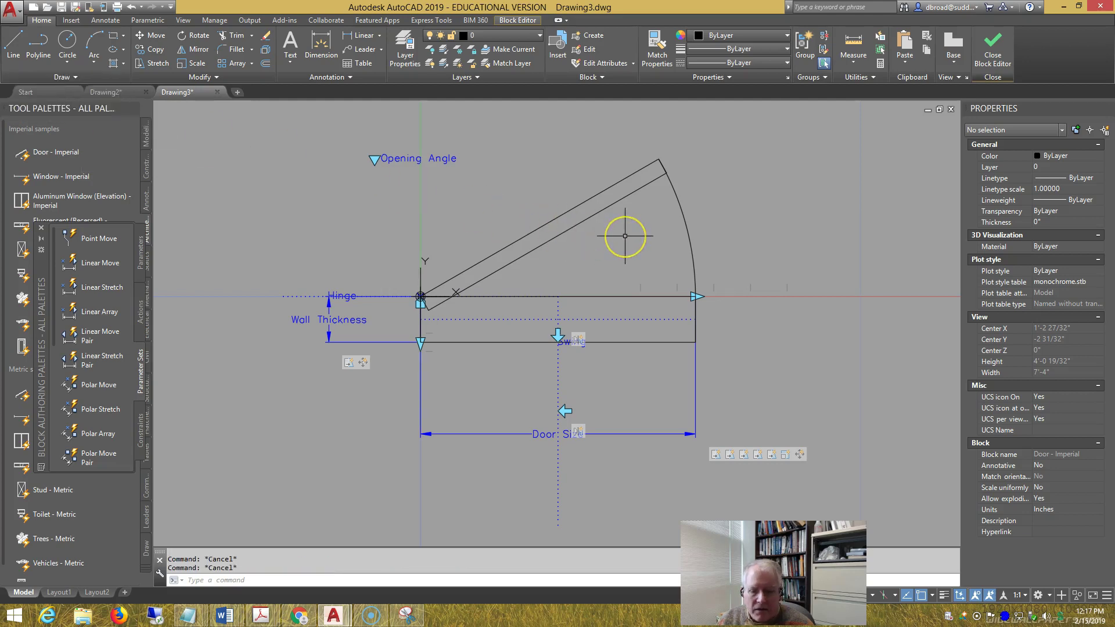
pyautogui.write('eout')
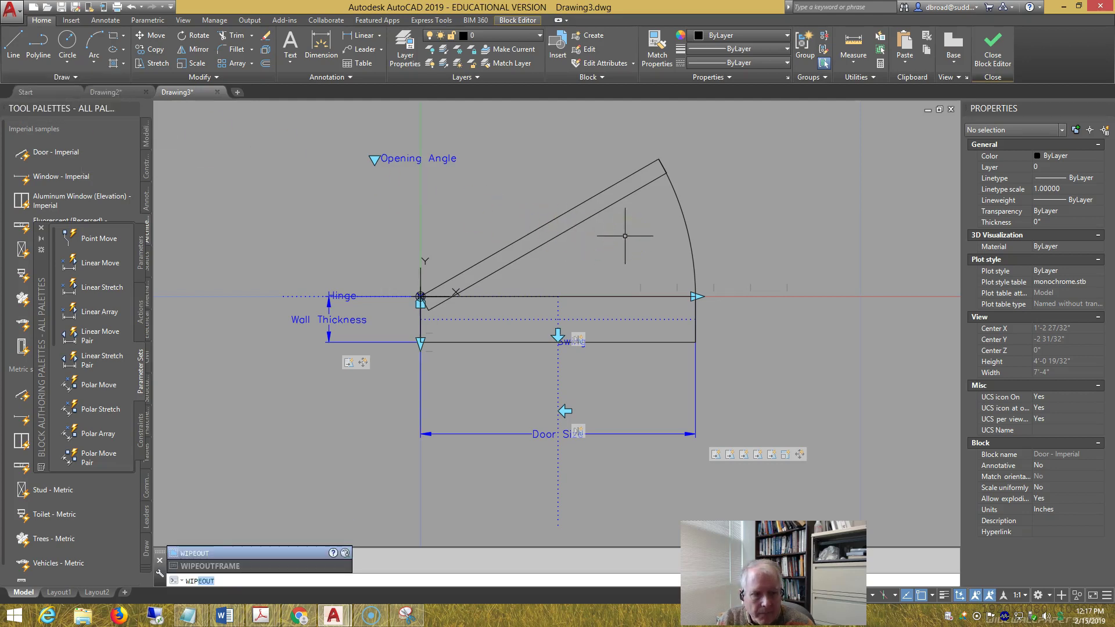
pyautogui.press('Return')
pyautogui.click(656, 232)
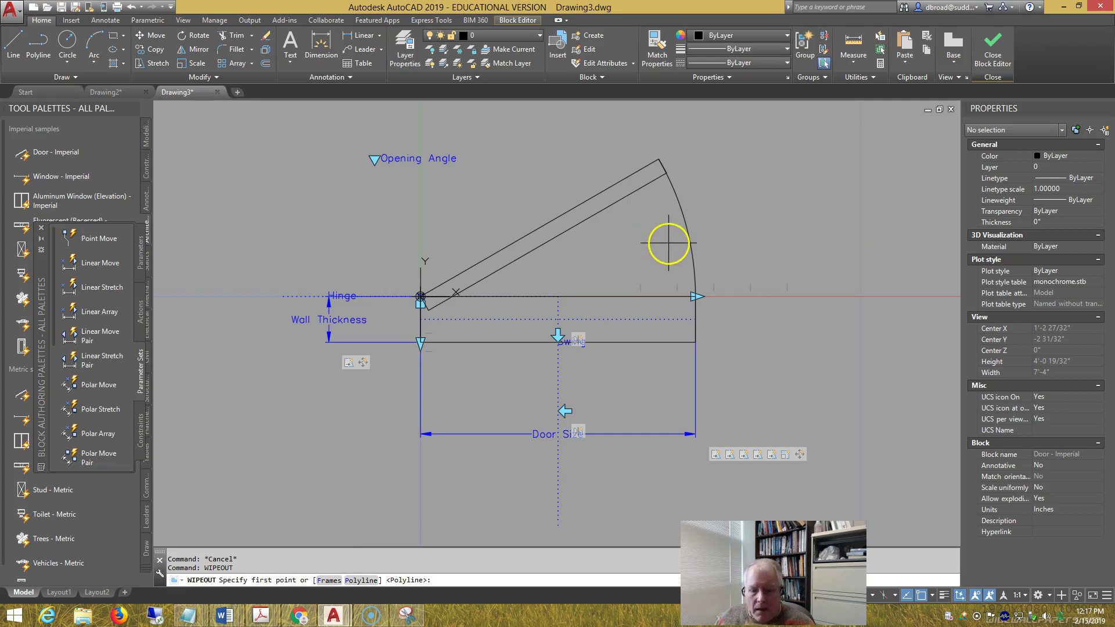
pyautogui.write('p')
pyautogui.press('Return')
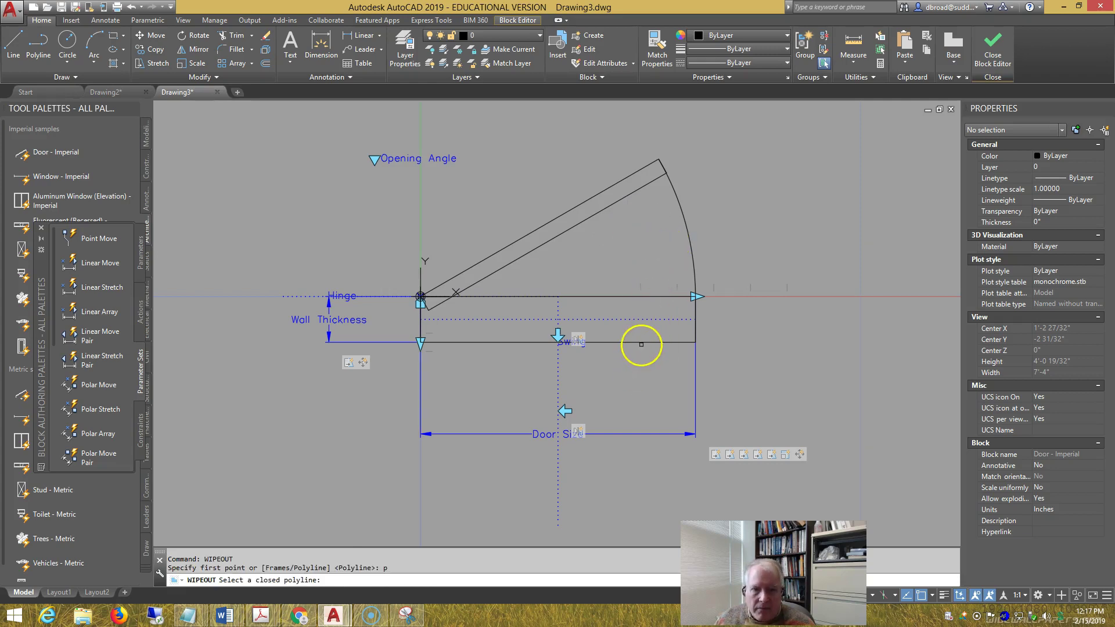
pyautogui.click(642, 342)
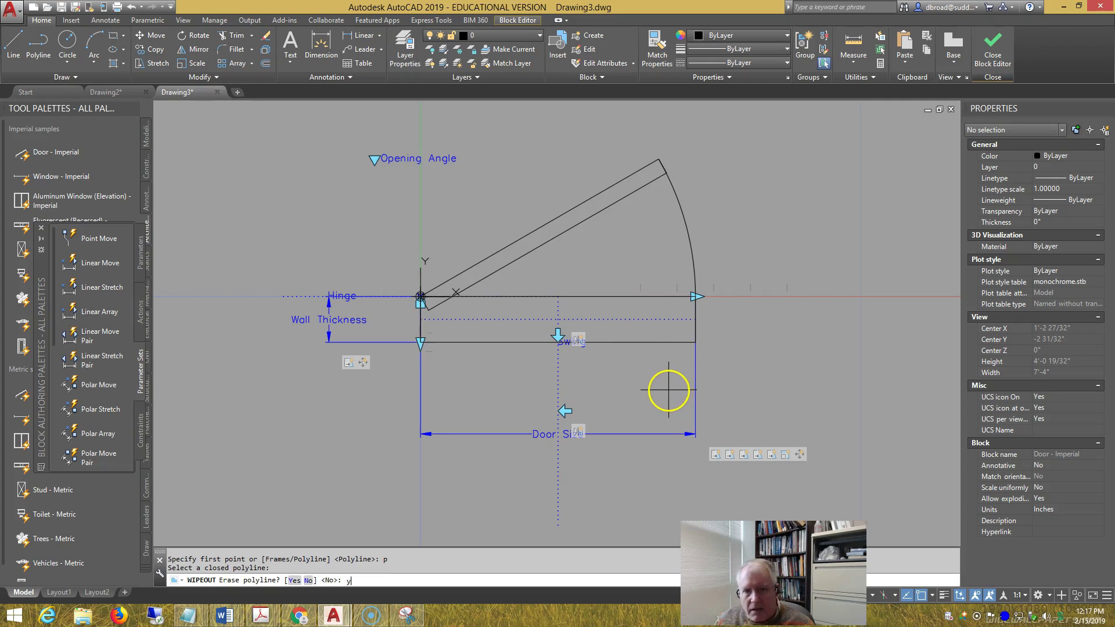
pyautogui.press('Return')
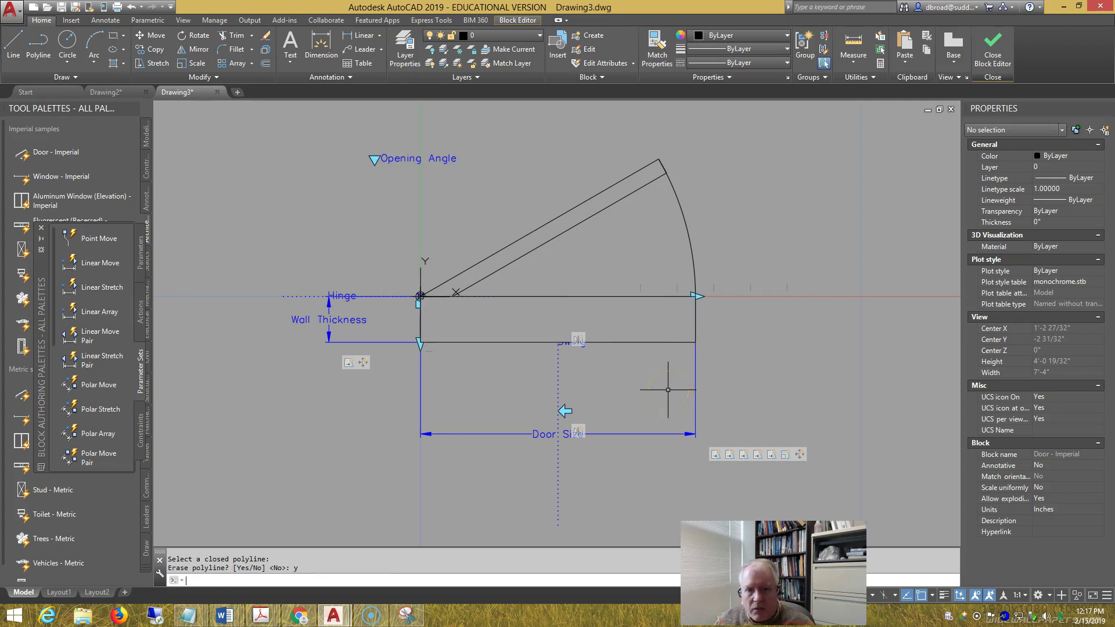
# Send the wipeout to the back so the door leaf and swing arc display over it
pyautogui.click(667, 342)
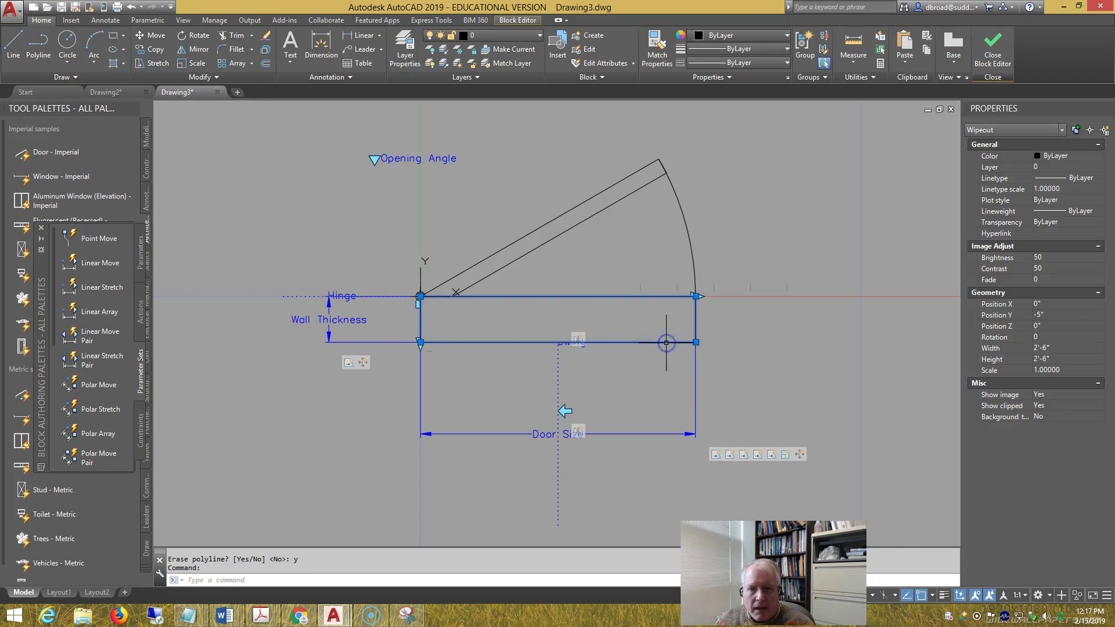
pyautogui.rightClick(666, 343)
pyautogui.moveTo(725, 118)
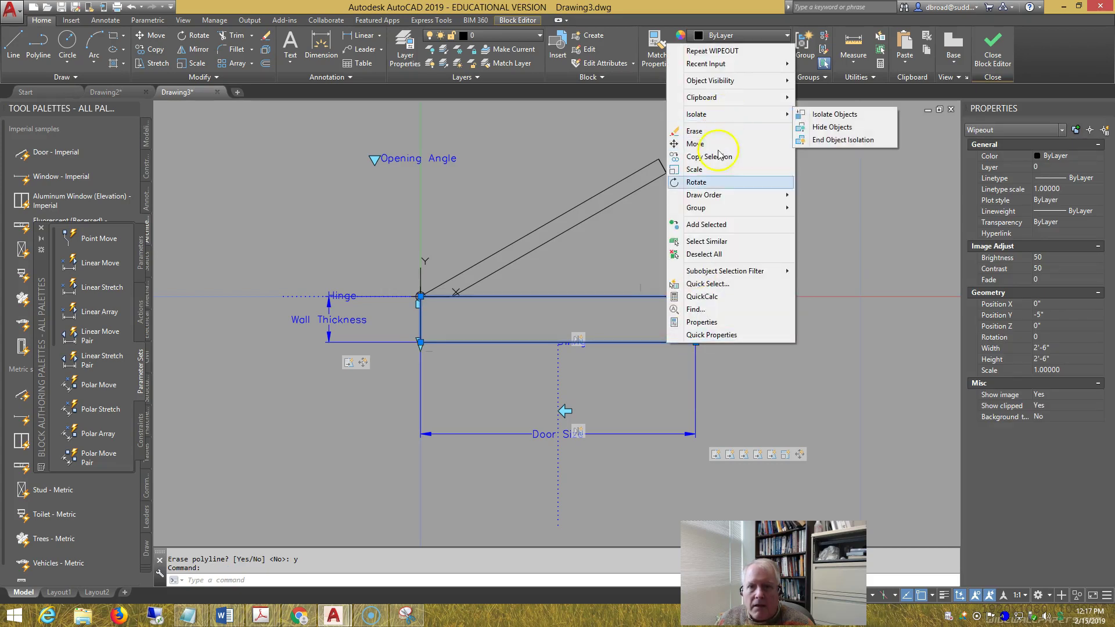
pyautogui.moveTo(738, 196)
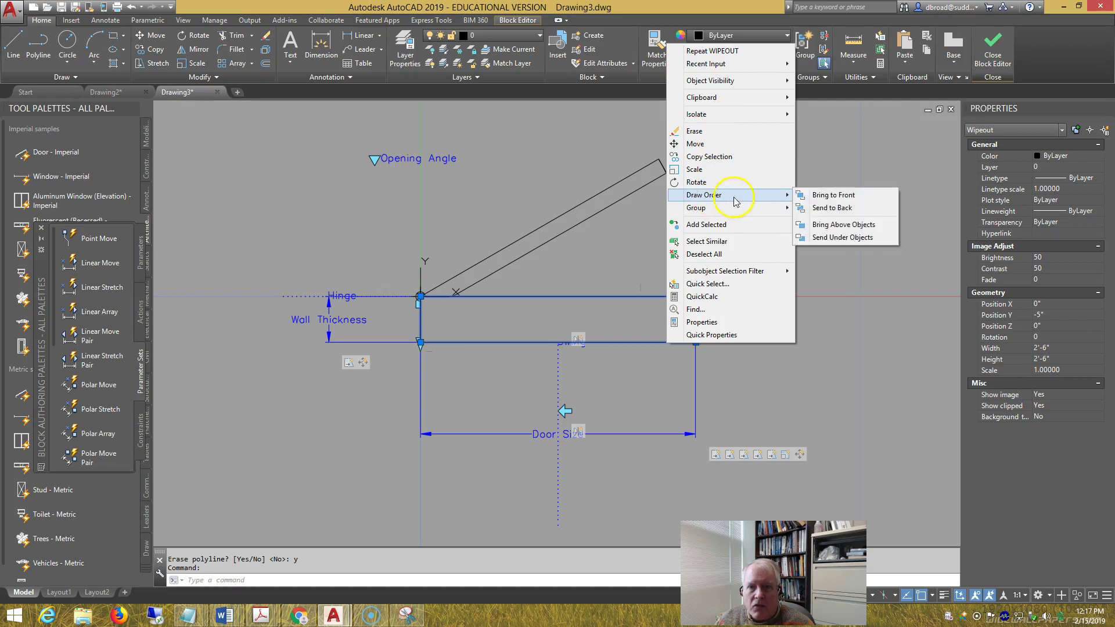
pyautogui.click(835, 209)
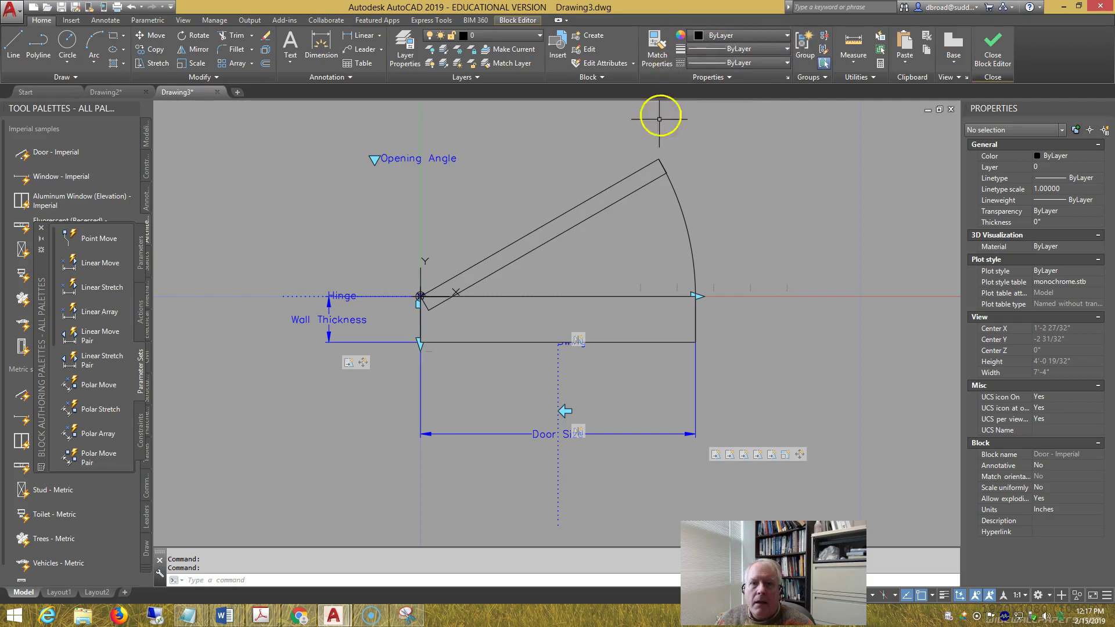
pyautogui.click(523, 21)
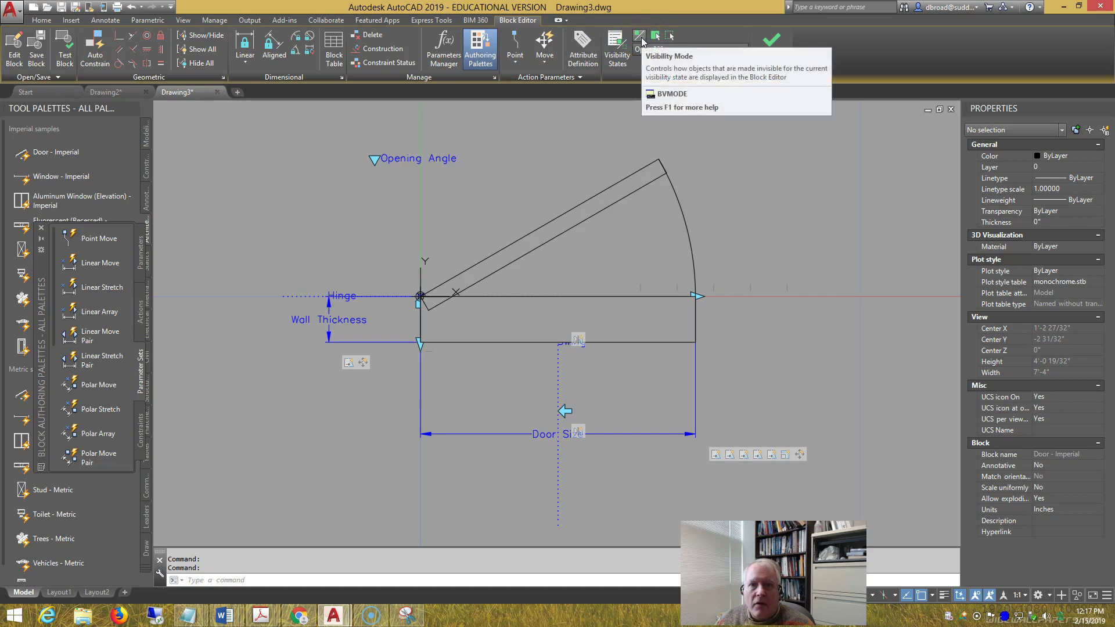
# Turn on Visibility Mode so hidden block objects appear ghosted
pyautogui.click(642, 38)
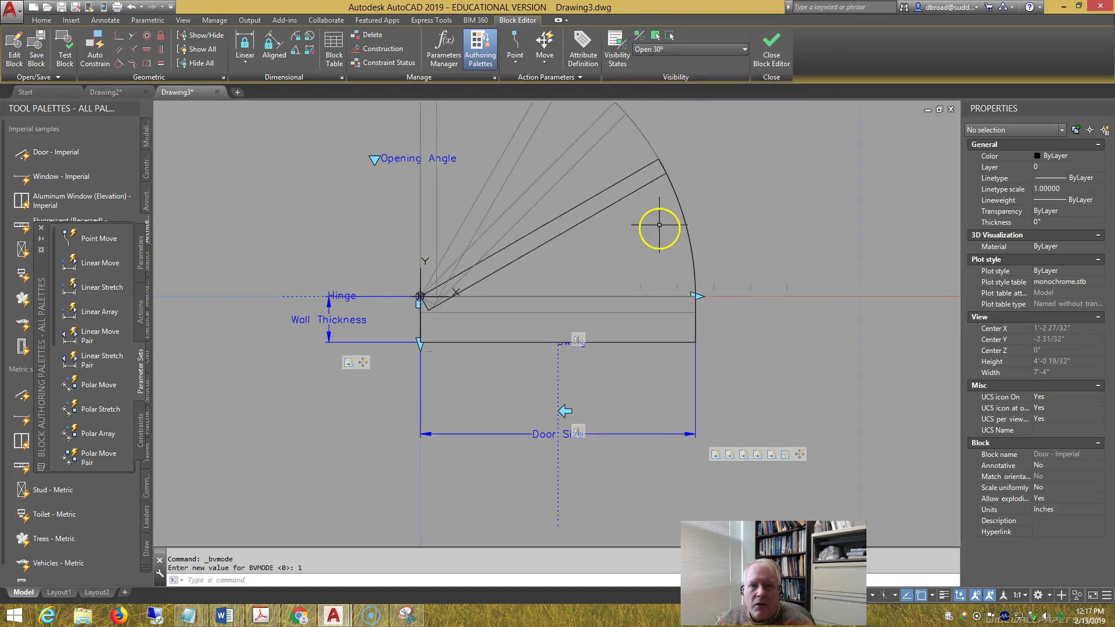
pyautogui.moveTo(660, 229); pyautogui.dragTo(609, 335, button='middle')
pyautogui.moveTo(725, 368); pyautogui.dragTo(732, 294, button='middle')
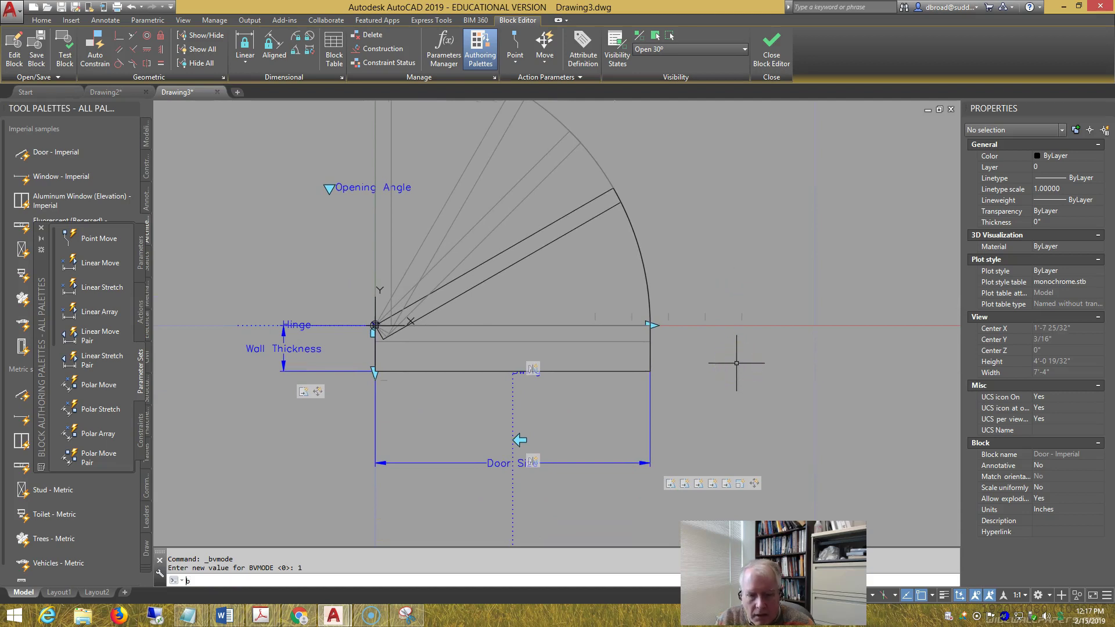
# Use BVSHOW to make the wipeout rectangle visible in all visibility states
pyautogui.write('sho')
pyautogui.press('Return')
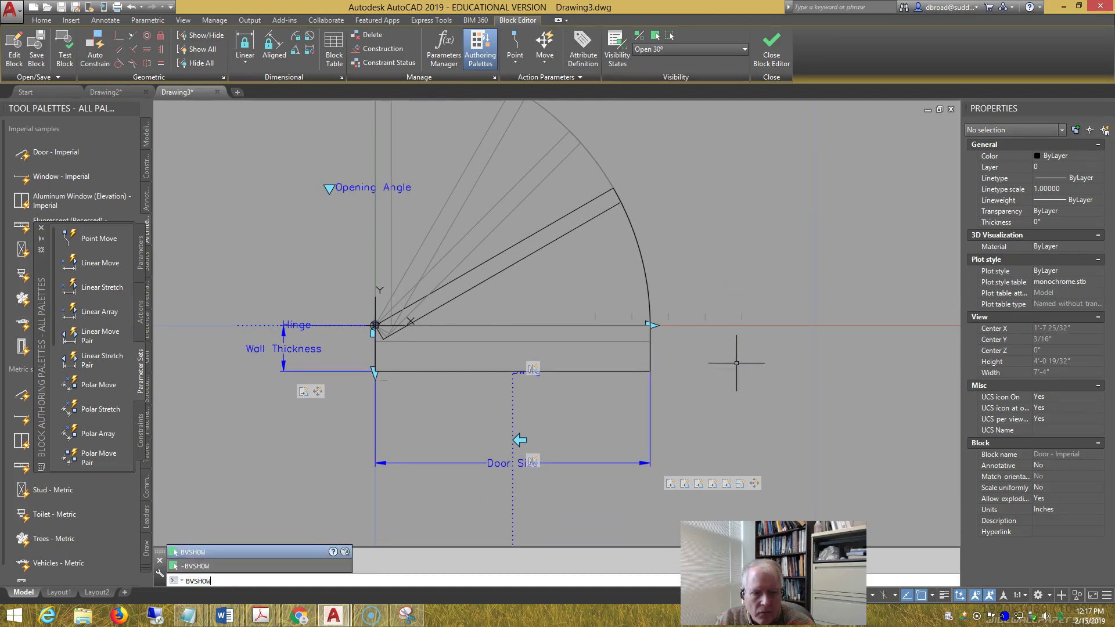
pyautogui.click(595, 368)
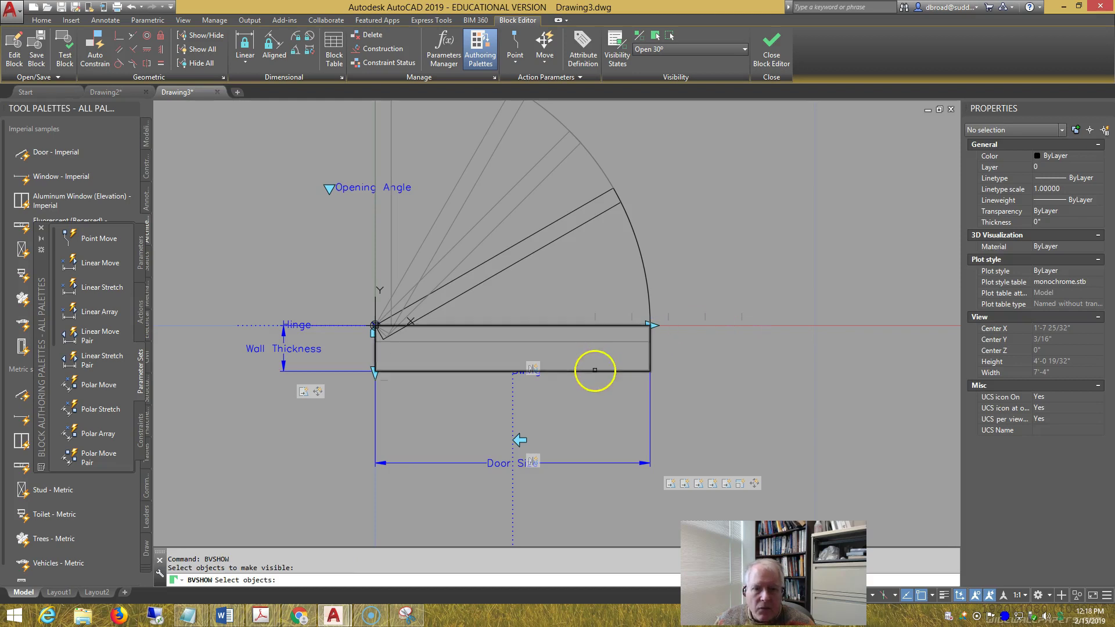
pyautogui.press('Return')
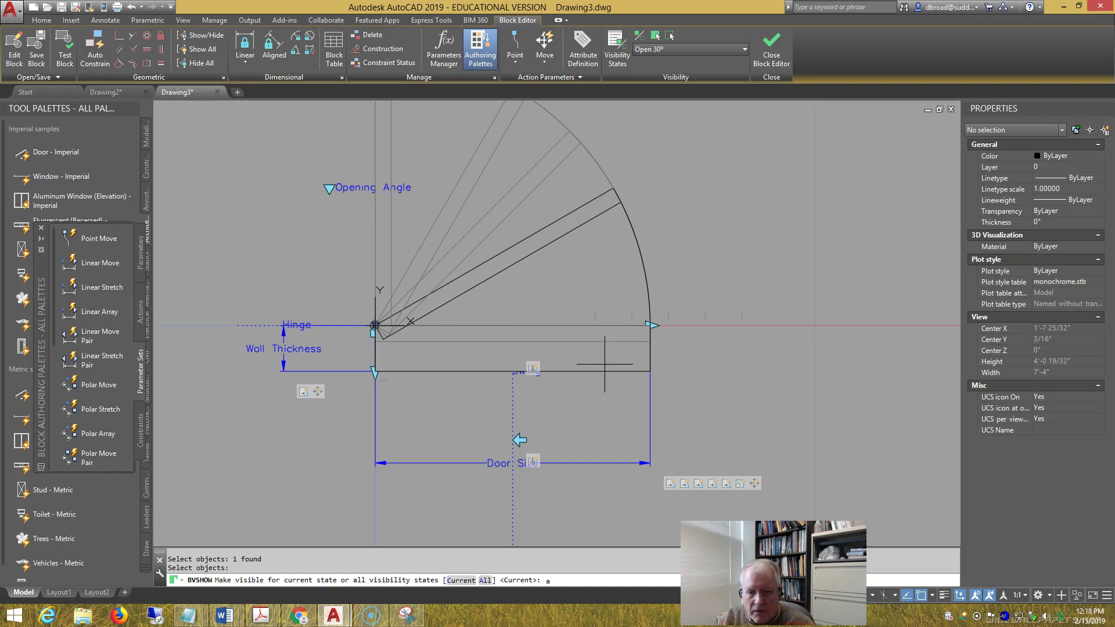
pyautogui.press('Return')
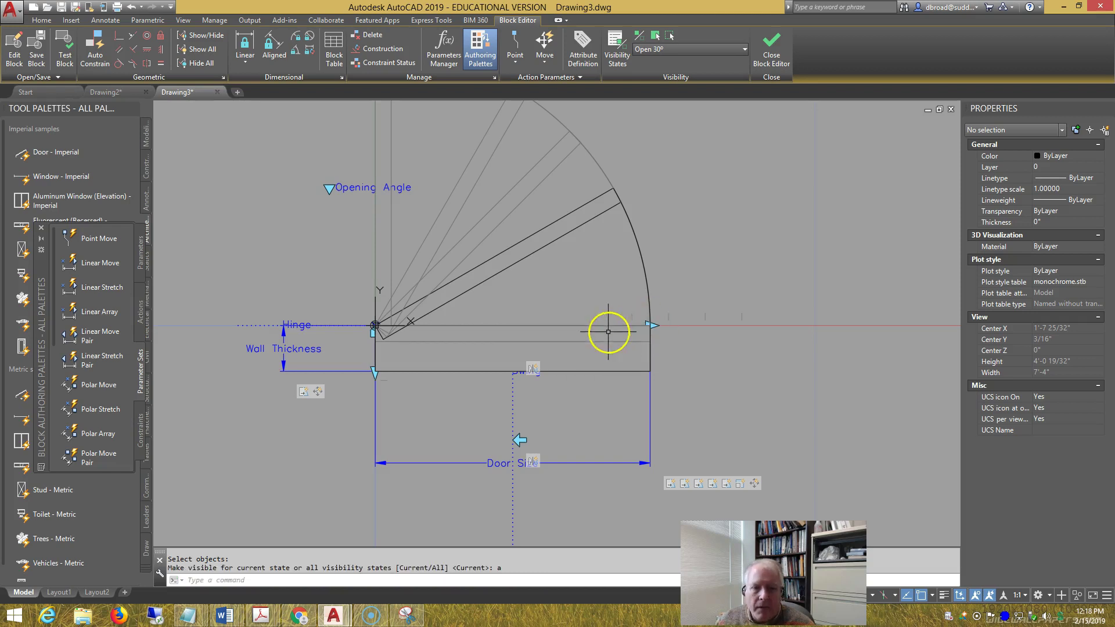
# Isolate the wipeout rectangle so it shows on its own
pyautogui.click(592, 373)
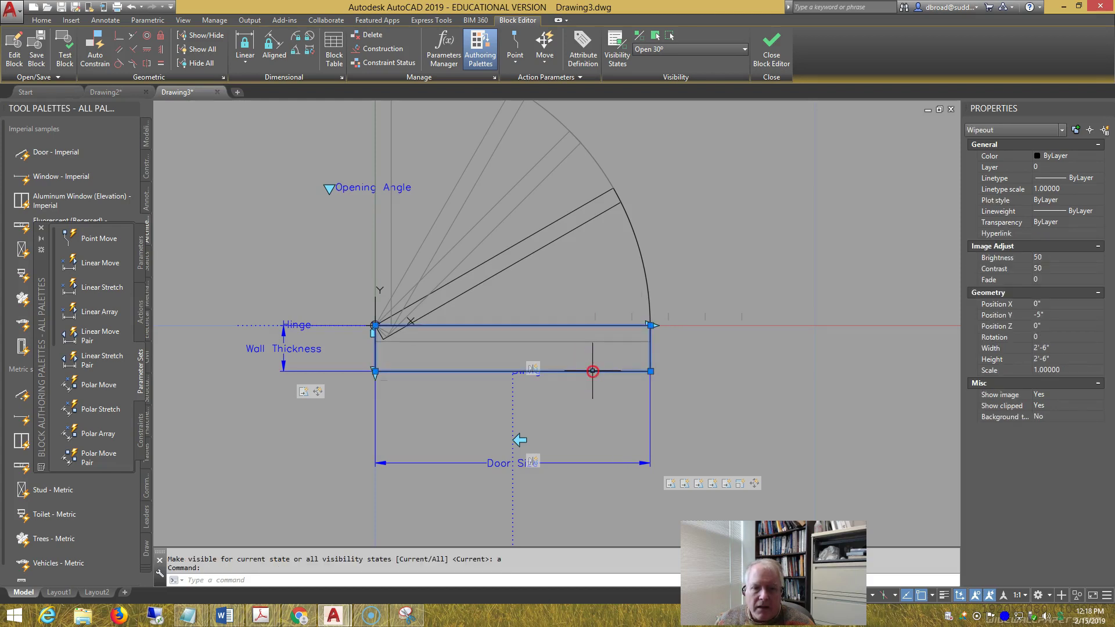
pyautogui.rightClick(592, 372)
pyautogui.moveTo(667, 142)
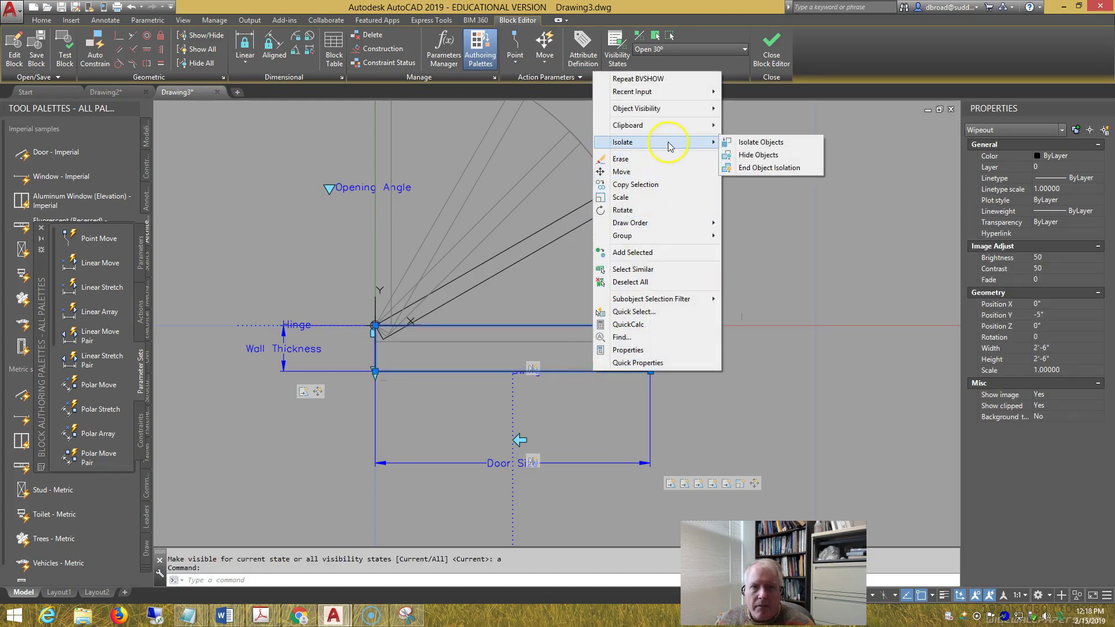
pyautogui.click(753, 143)
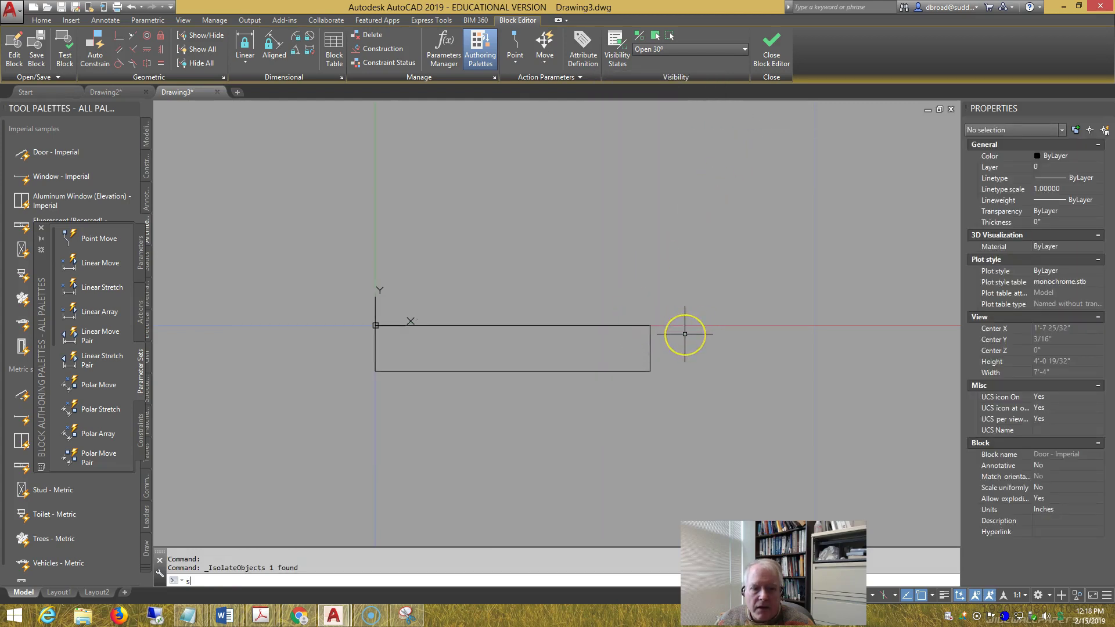
# Stretch the wipeout's top edge up by 1/4"
pyautogui.write('s')
pyautogui.press('Return')
pyautogui.write('c')
pyautogui.press('Return')
pyautogui.click(689, 330)
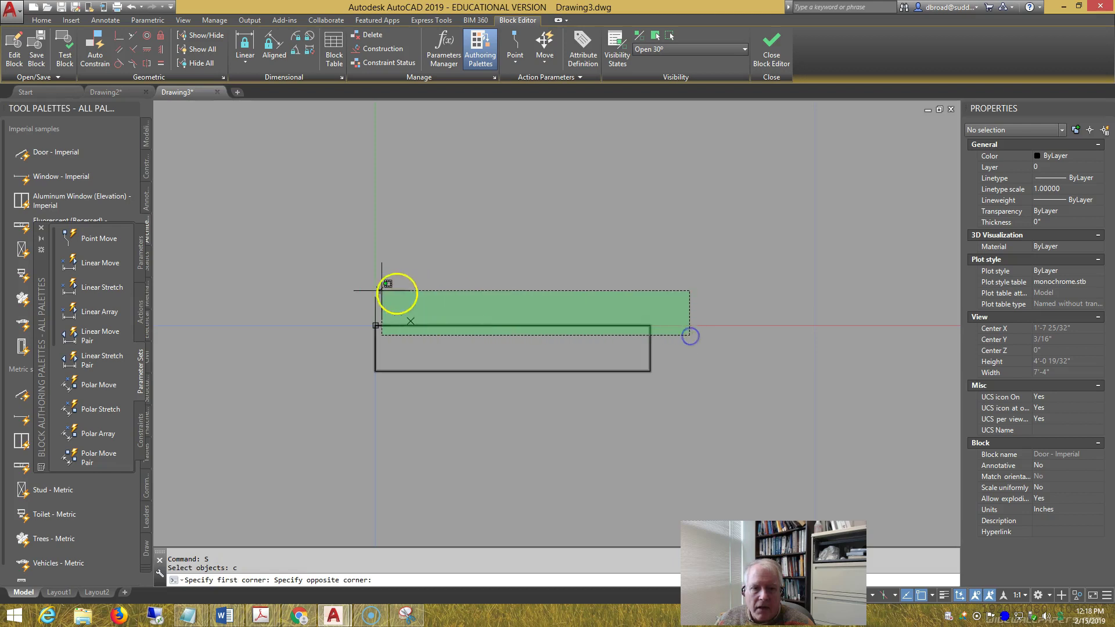
pyautogui.click(389, 291)
pyautogui.rightClick(342, 284)
pyautogui.click(443, 276)
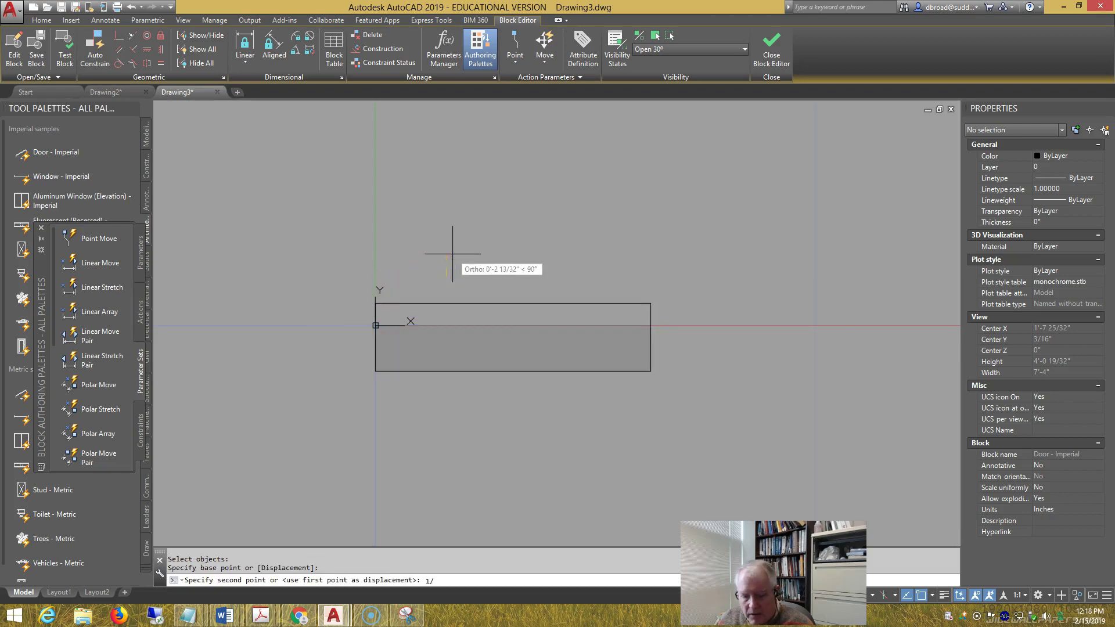
pyautogui.write('4')
pyautogui.press('Return')
# Stretch the wipeout's bottom edge down by 1/4"
pyautogui.write('s')
pyautogui.press('Return')
pyautogui.click(715, 392)
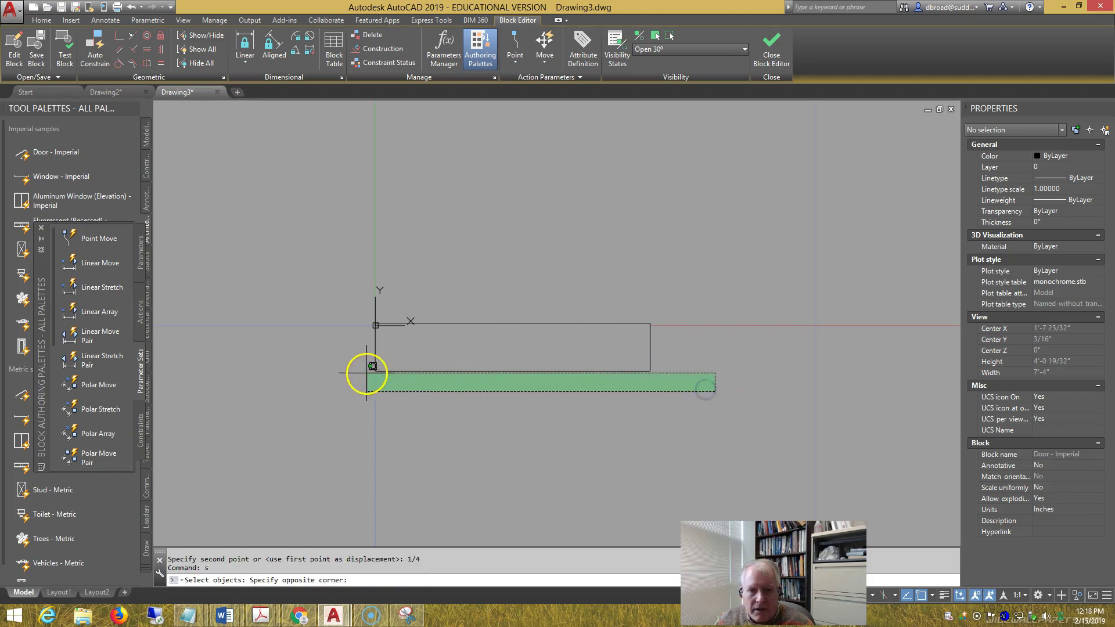
pyautogui.click(351, 367)
pyautogui.press('Return')
pyautogui.click(521, 243)
pyautogui.write('1')
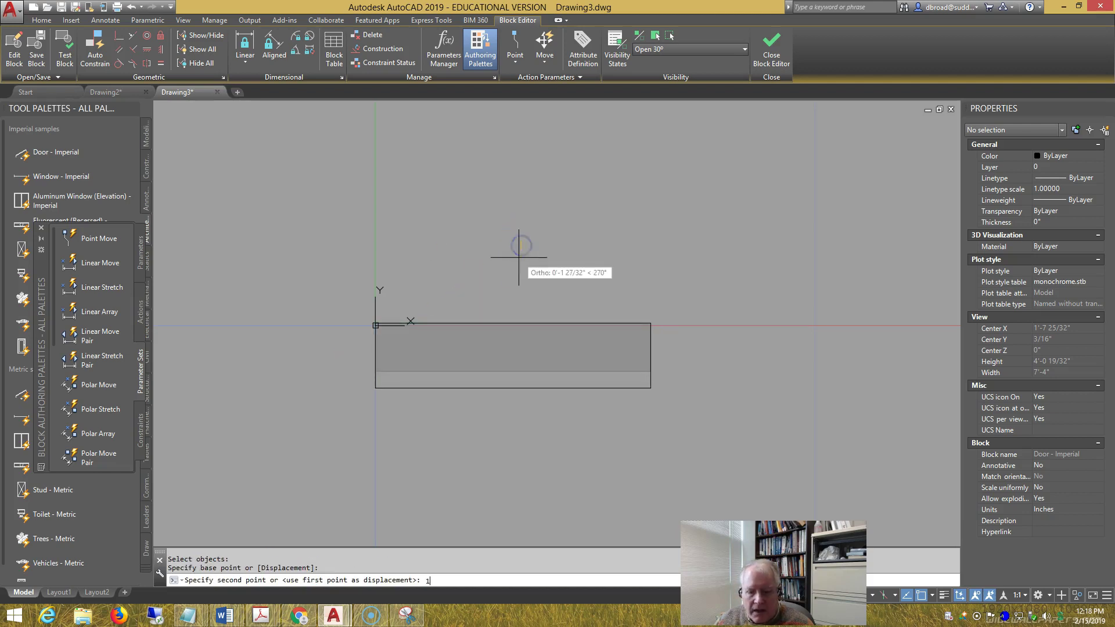
pyautogui.write('/4')
pyautogui.press('Return')
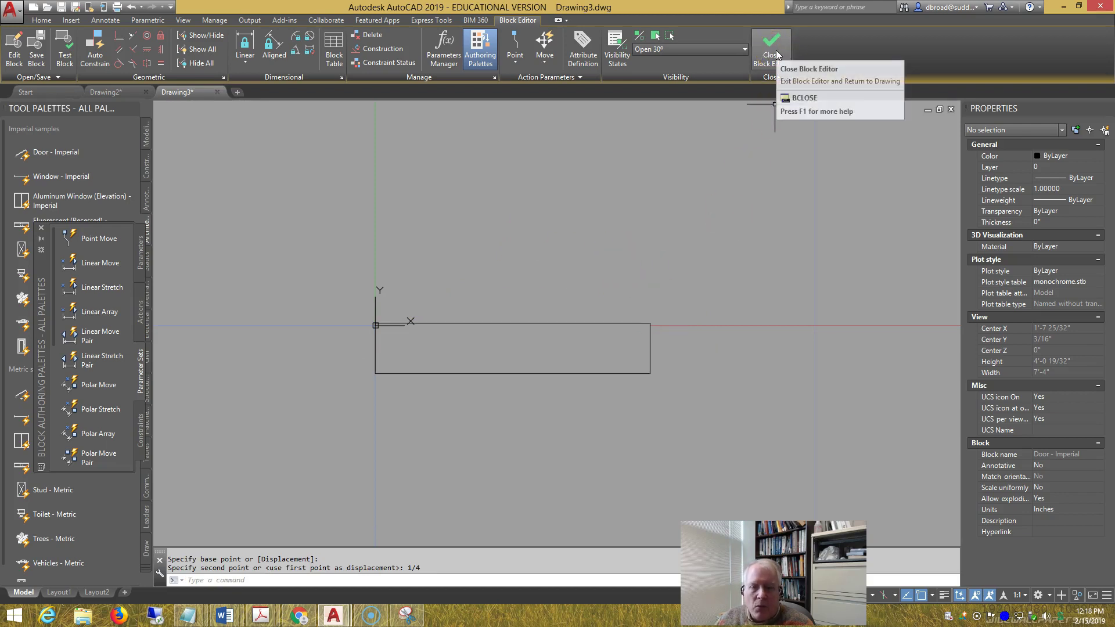
# End object isolation to bring back all hidden door geometry
pyautogui.rightClick(623, 221)
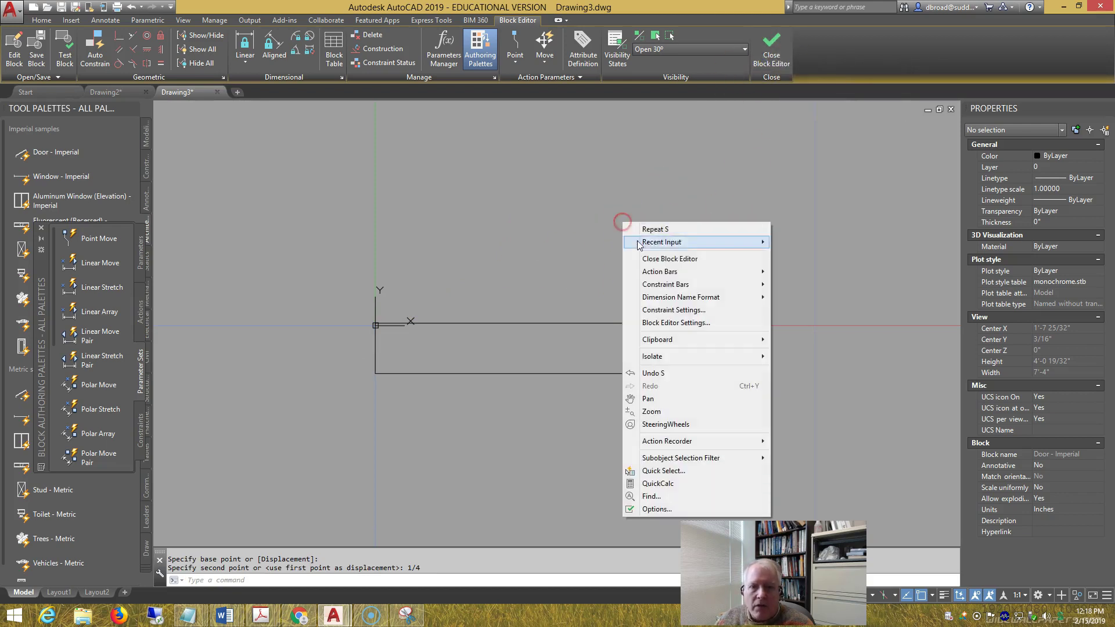
pyautogui.click(612, 272)
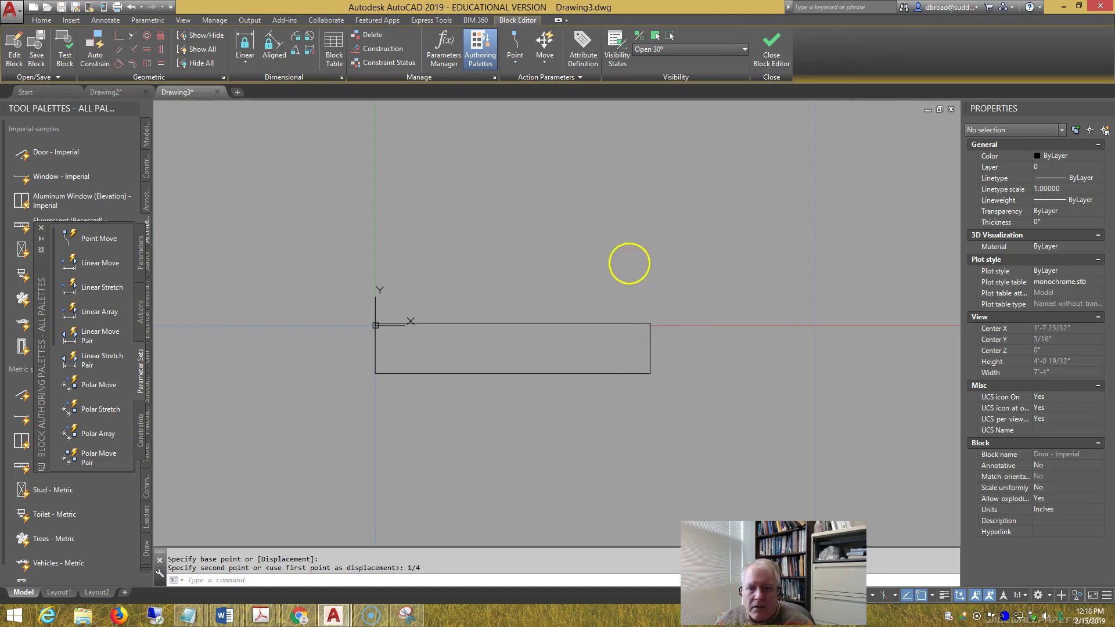
pyautogui.press('Escape')
pyautogui.rightClick(614, 273)
pyautogui.moveTo(644, 406)
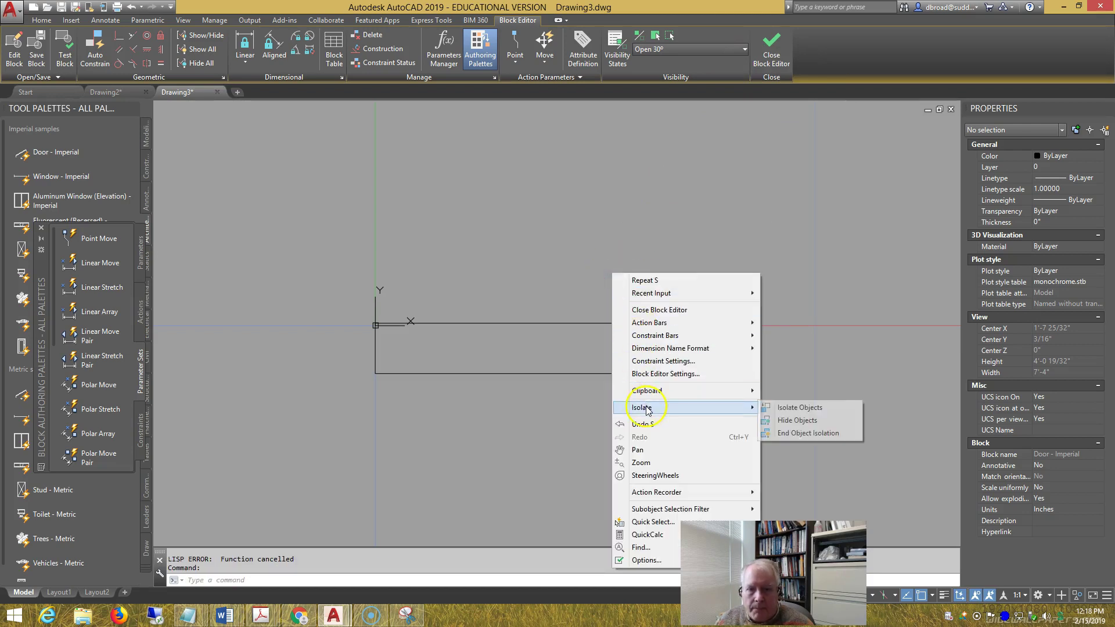
pyautogui.click(781, 436)
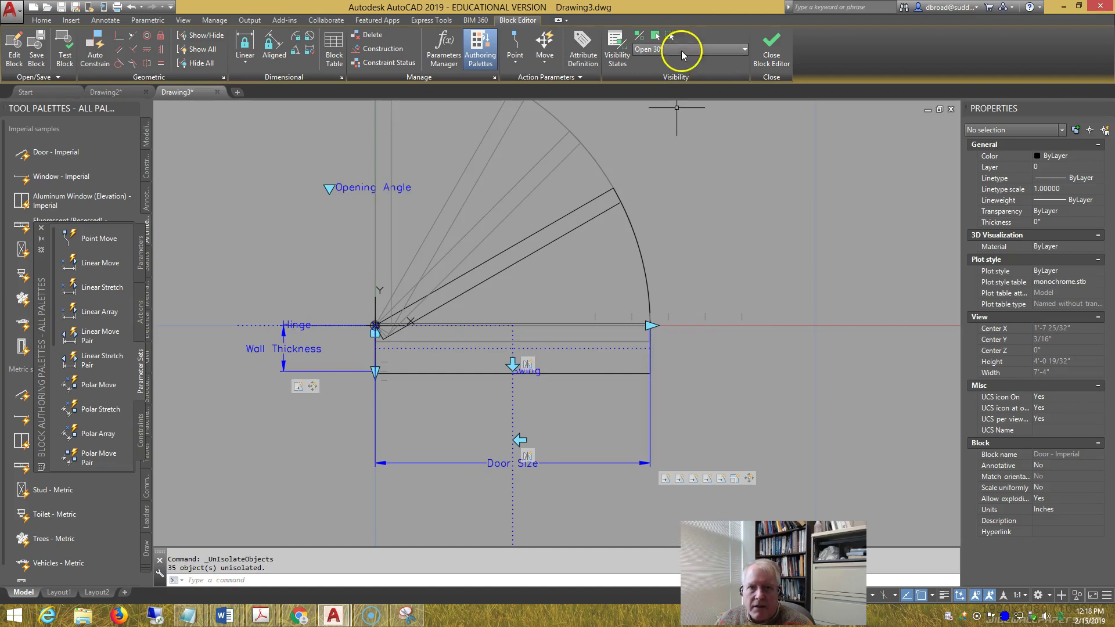
# Give the Door Size stretch action a new frame and crossing-select the door-end objects, including the wipeout
pyautogui.click(665, 479)
pyautogui.rightClick(666, 481)
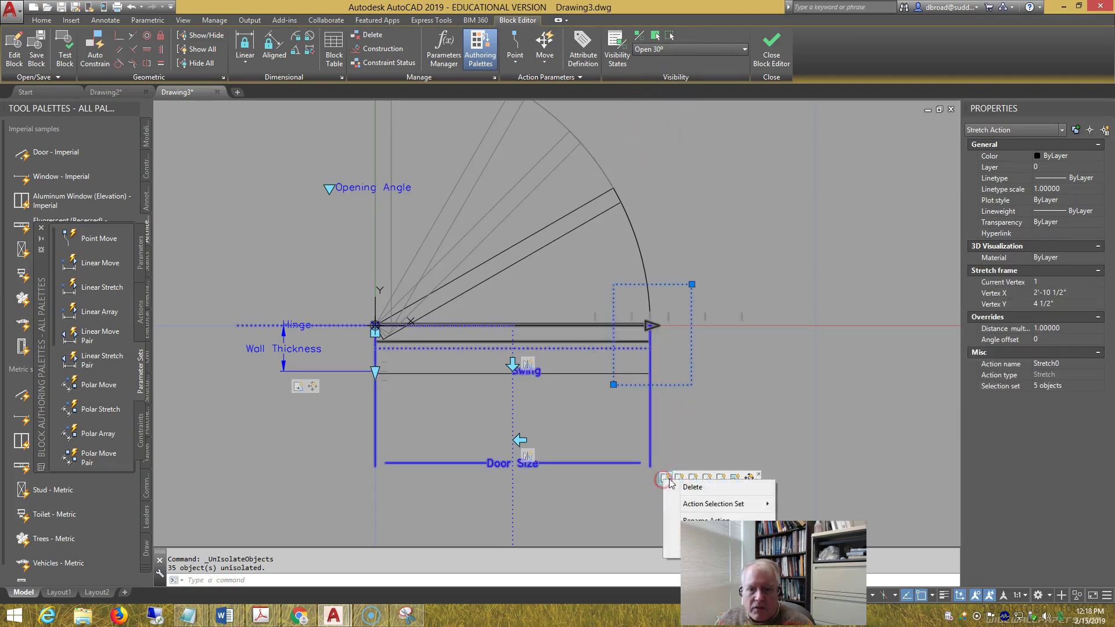
pyautogui.moveTo(691, 503)
pyautogui.click(799, 515)
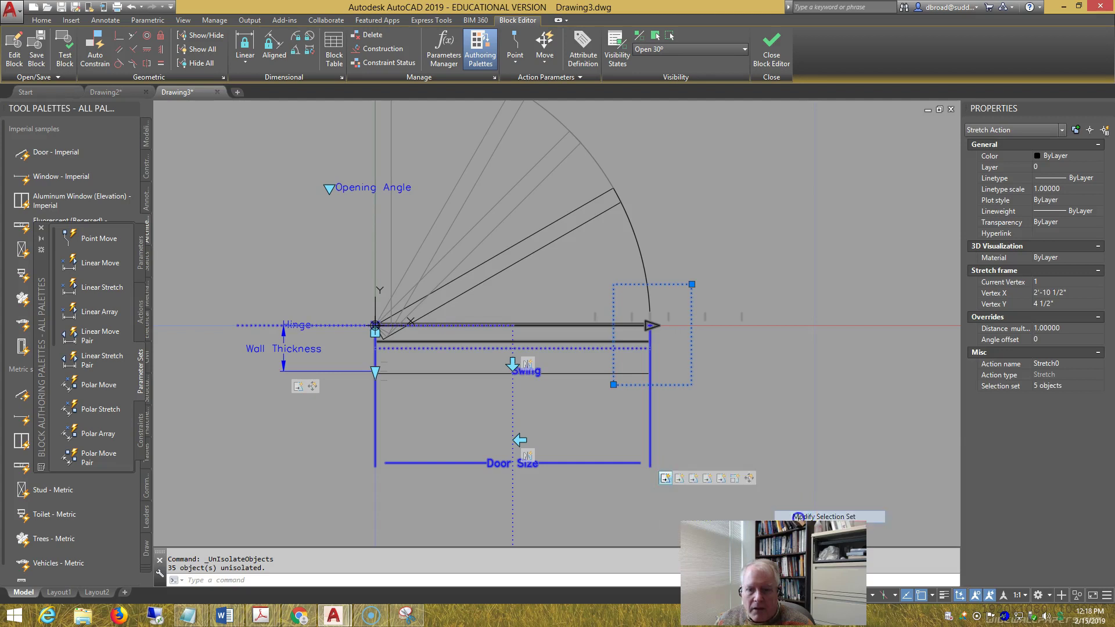
pyautogui.click(690, 400)
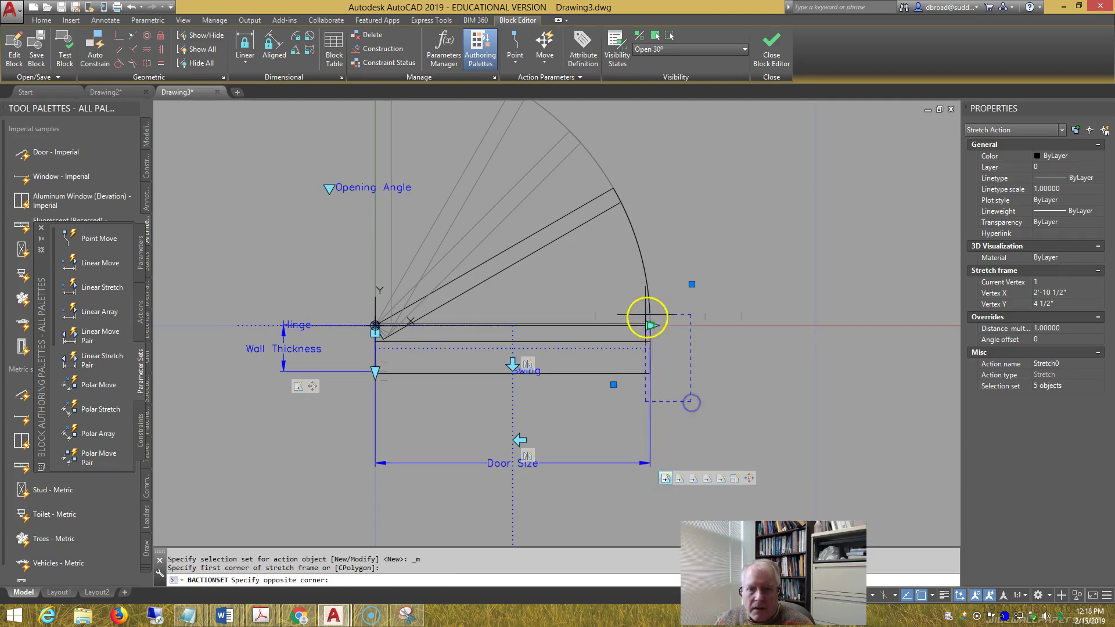
pyautogui.click(617, 298)
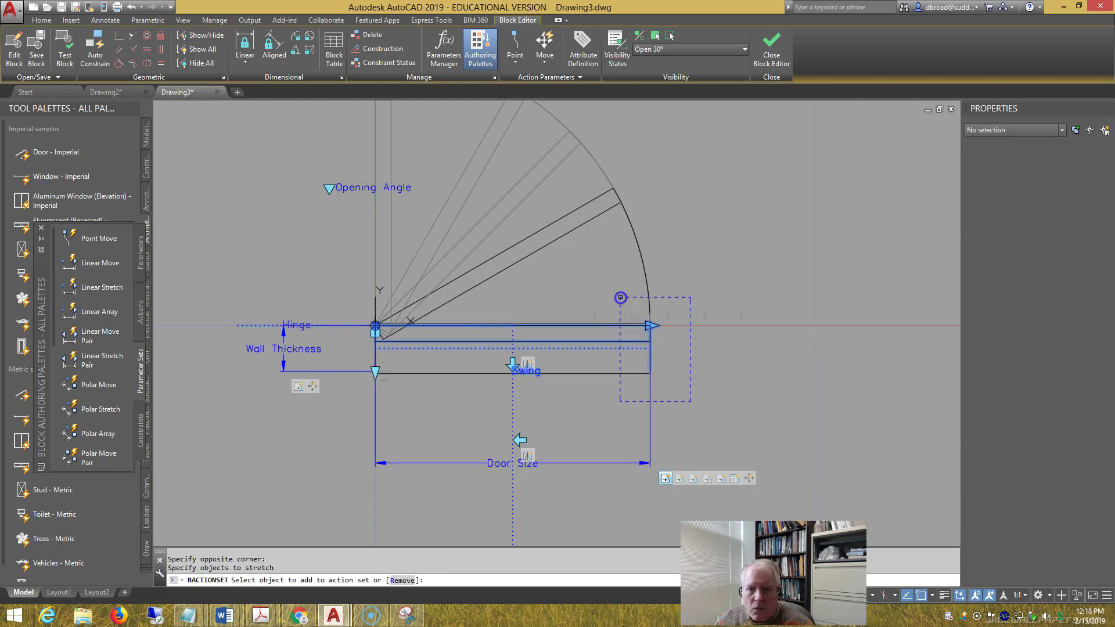
pyautogui.write('c')
pyautogui.press('Return')
pyautogui.click(694, 406)
pyautogui.click(628, 299)
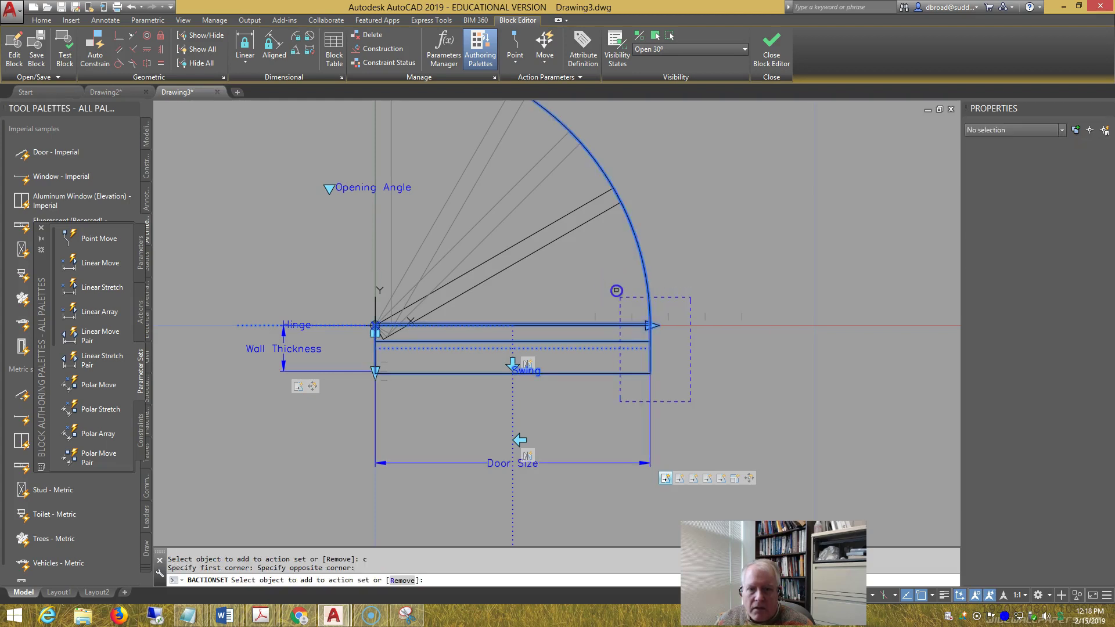
# Remove the swing arc from the stretch action's object set
pyautogui.write('r')
pyautogui.press('Return')
pyautogui.click(646, 272)
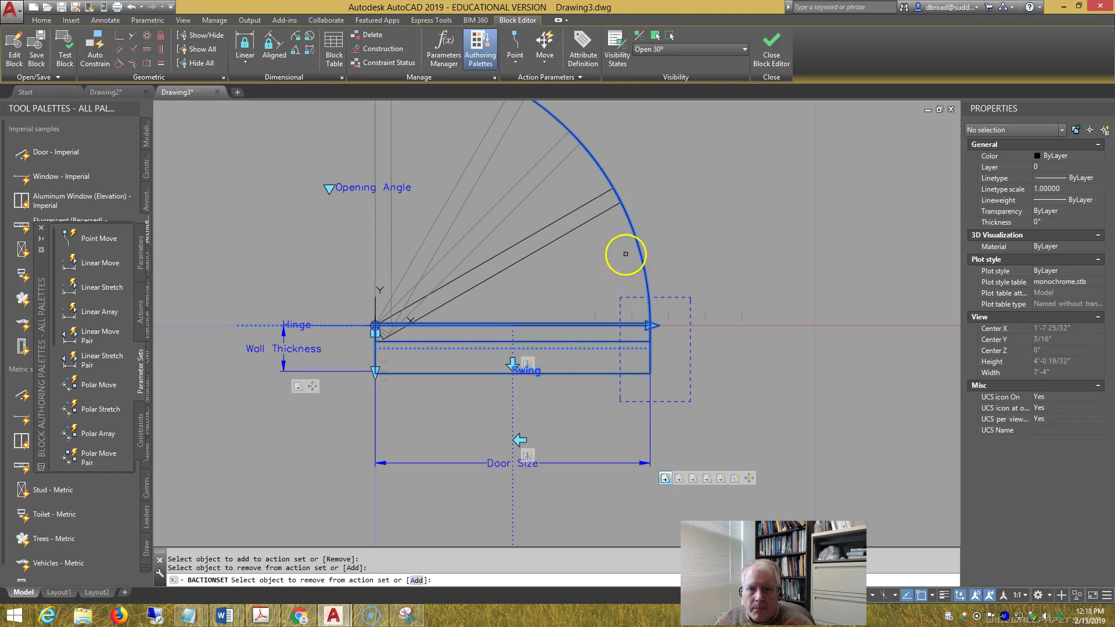
pyautogui.click(744, 268)
pyautogui.click(619, 250)
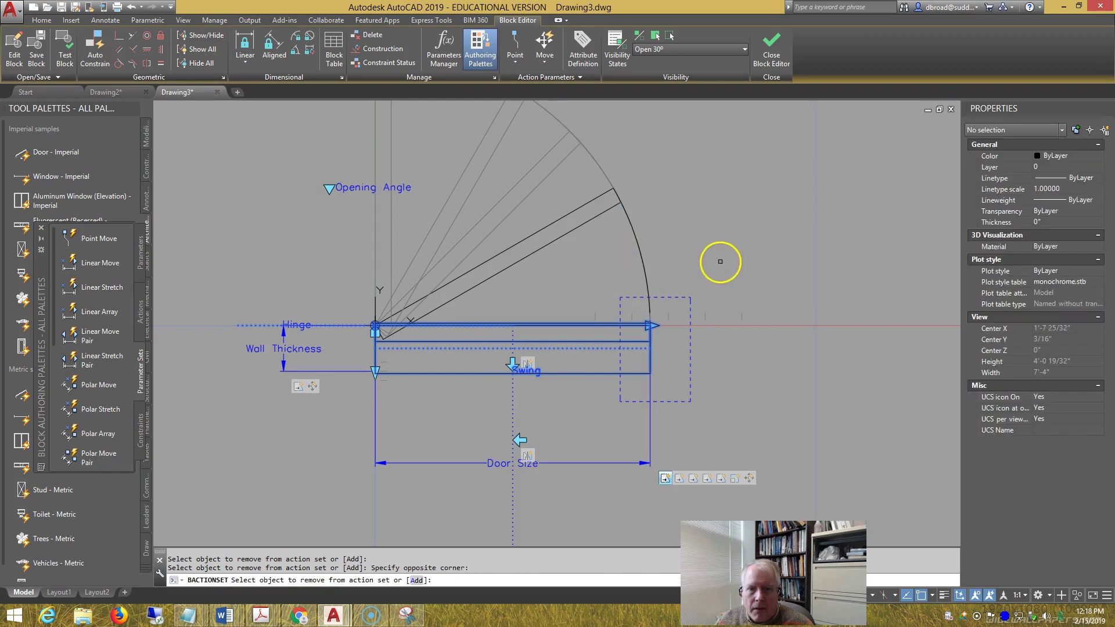
pyautogui.press('Return')
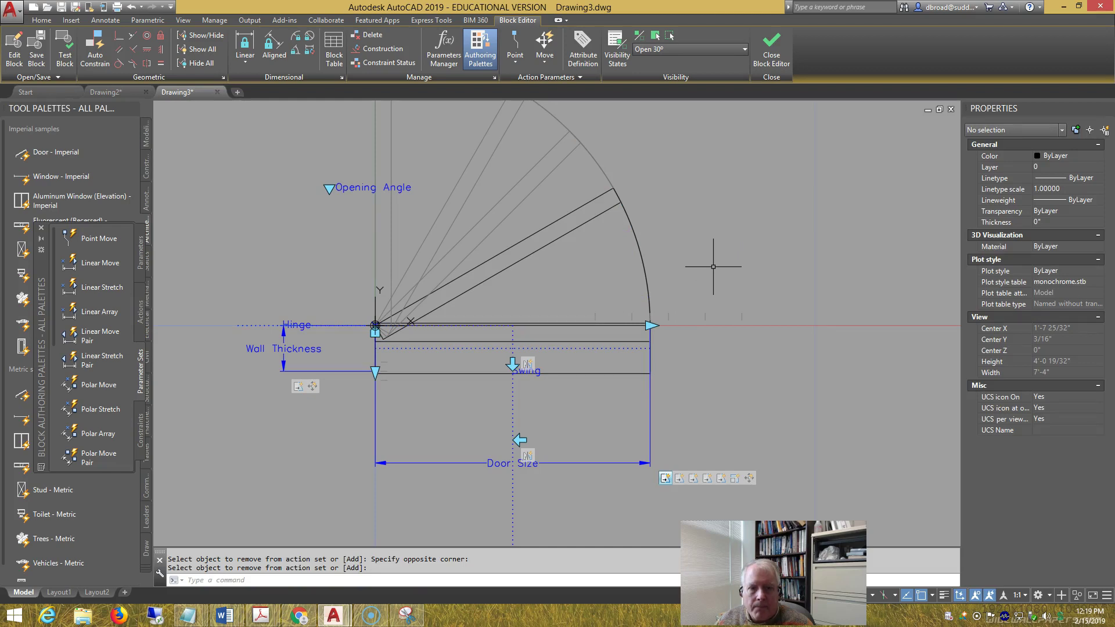
# Redefine the Wall Thickness action with a new stretch frame covering the wipeout's lower edge
pyautogui.rightClick(297, 389)
pyautogui.moveTo(325, 413)
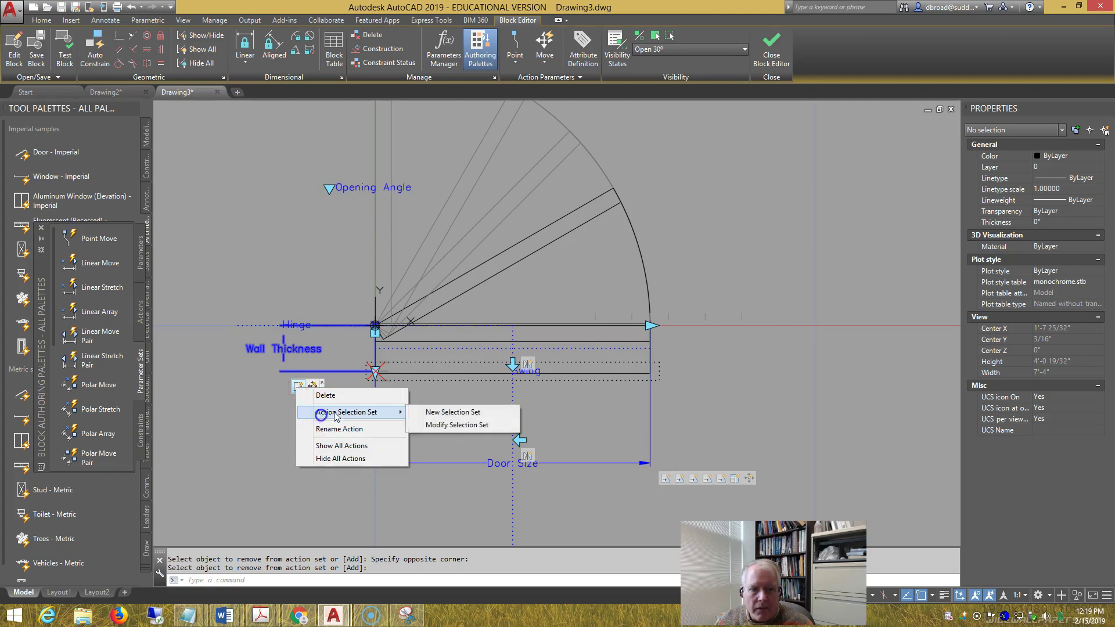
pyautogui.click(454, 426)
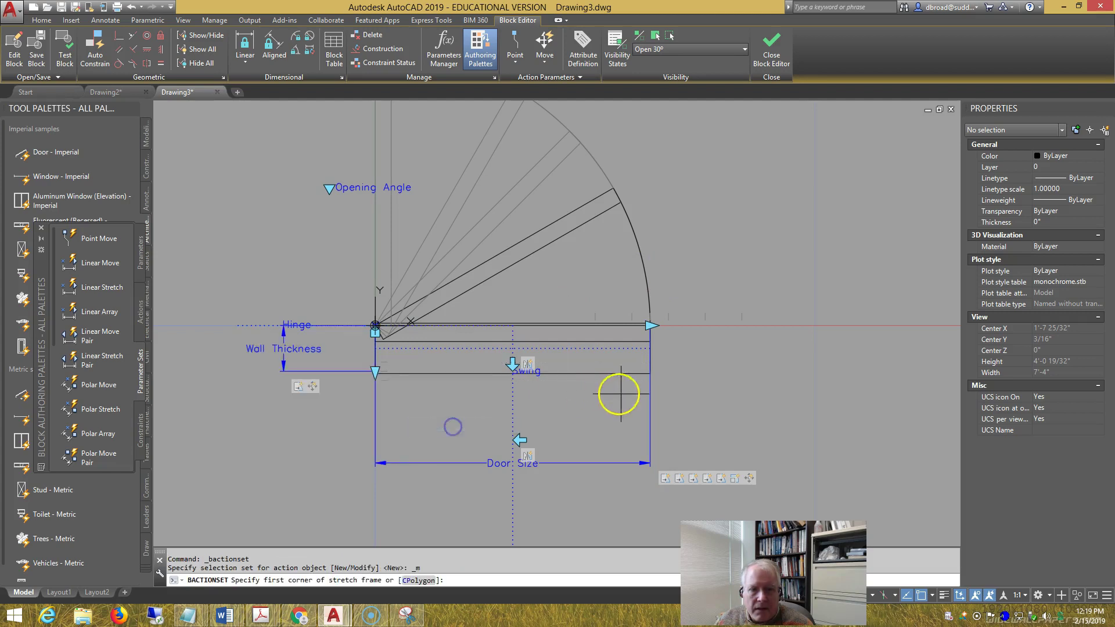
pyautogui.click(674, 388)
pyautogui.click(359, 366)
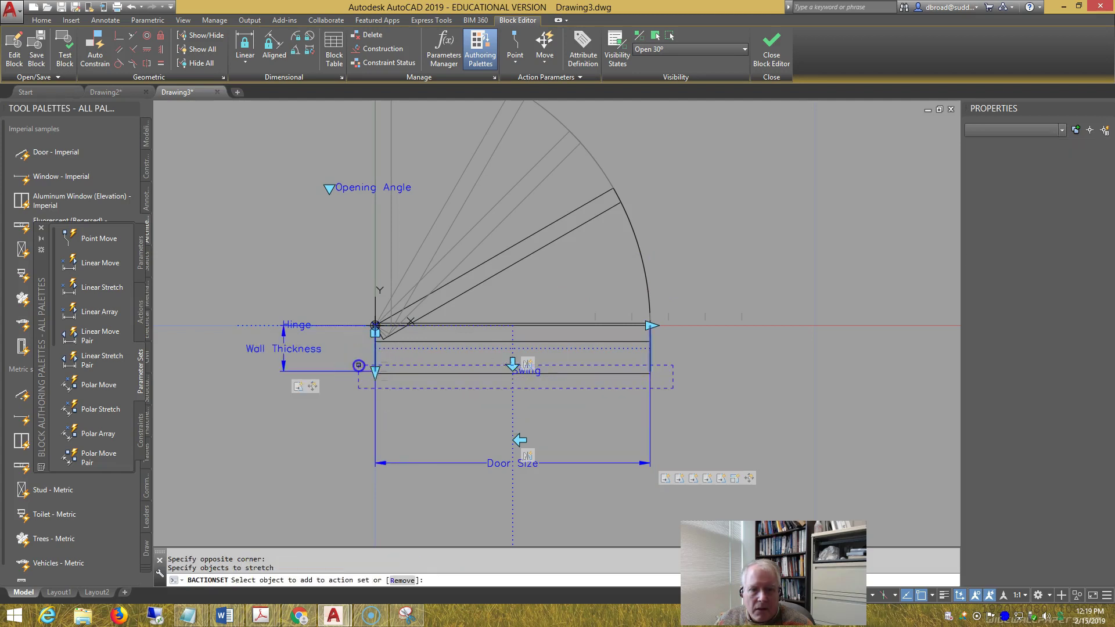
pyautogui.write('c')
pyautogui.press('Return')
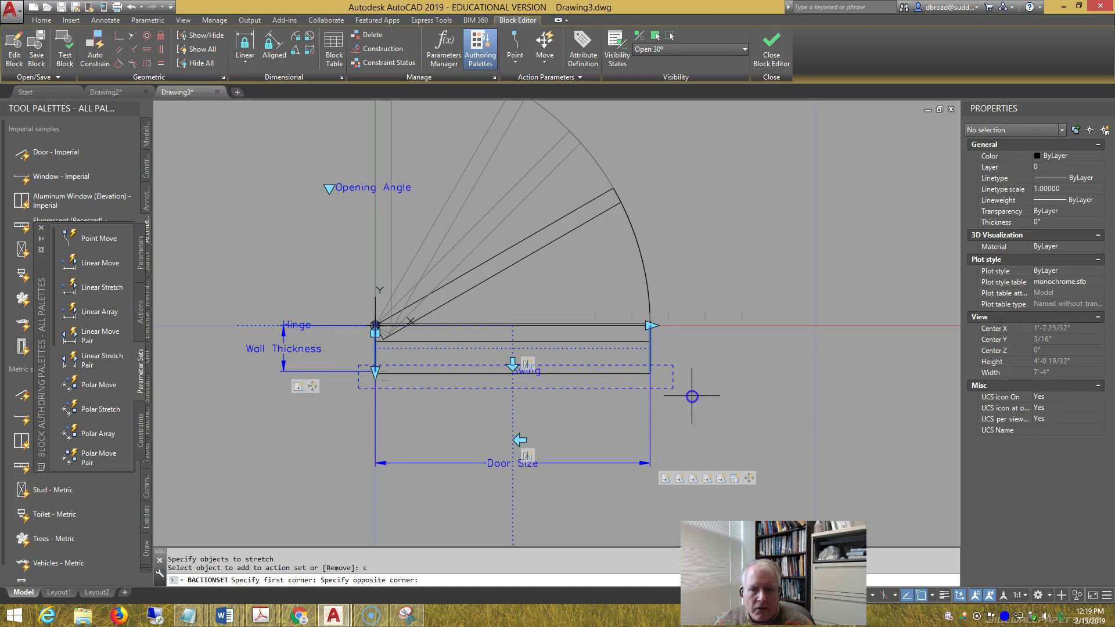
pyautogui.click(691, 396)
pyautogui.click(348, 363)
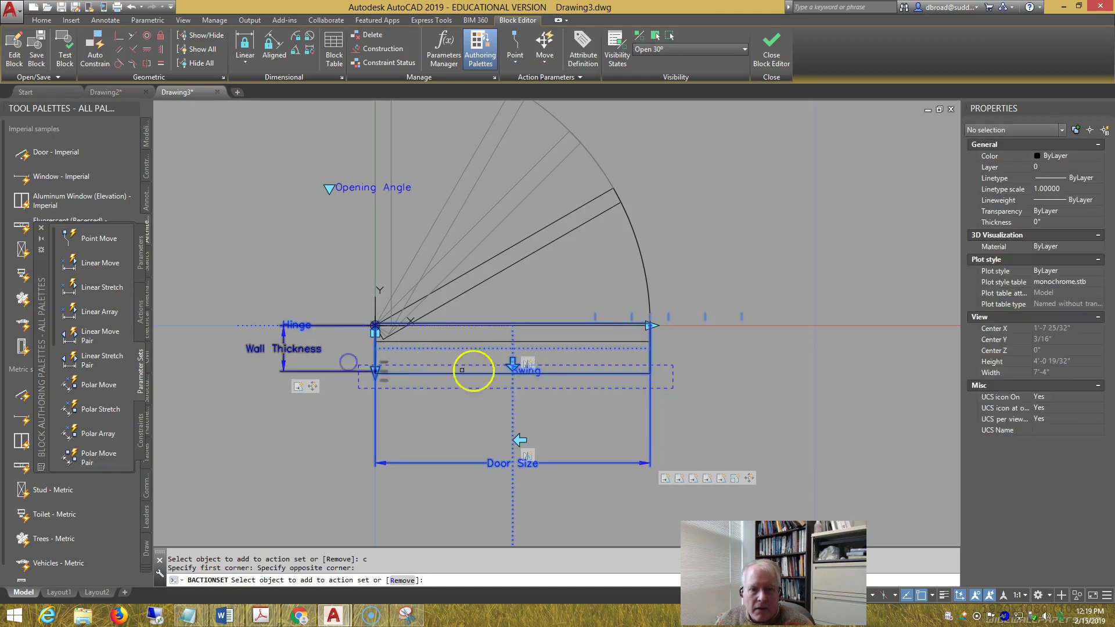
pyautogui.press('Return')
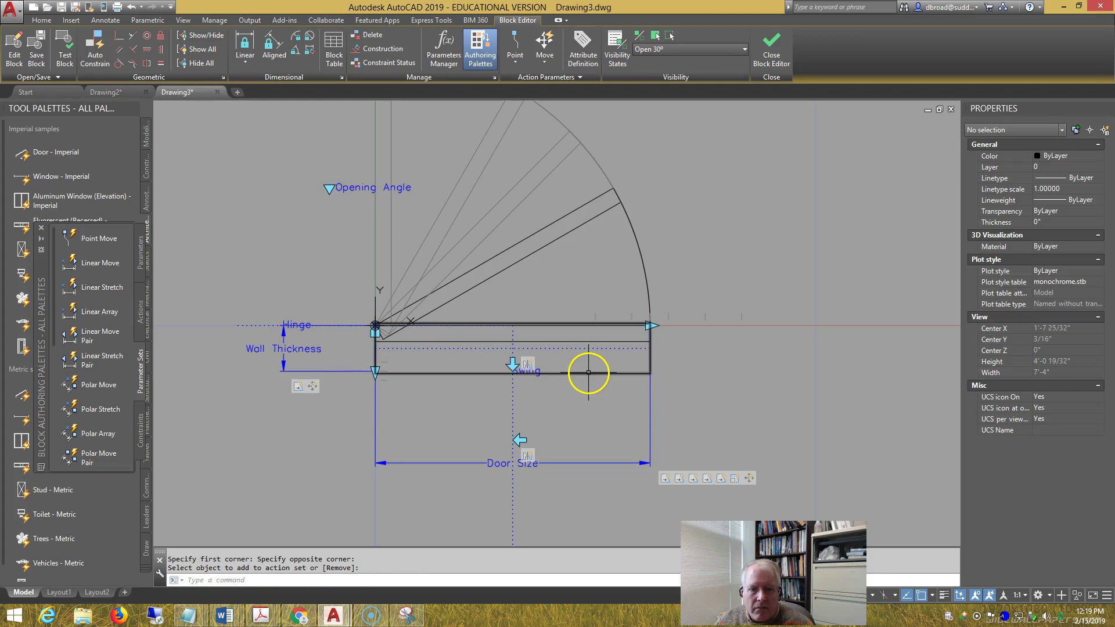
# Add 4 1/2" to the Wall Thickness distance value list and close the Block Editor
pyautogui.click(307, 349)
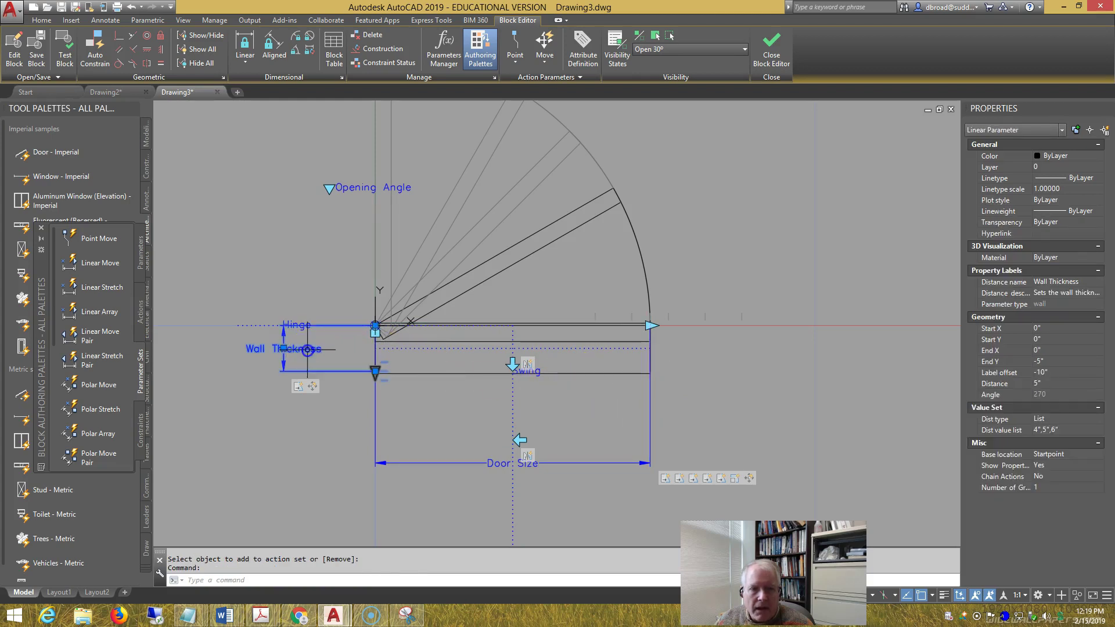
pyautogui.click(1099, 432)
pyautogui.click(1099, 431)
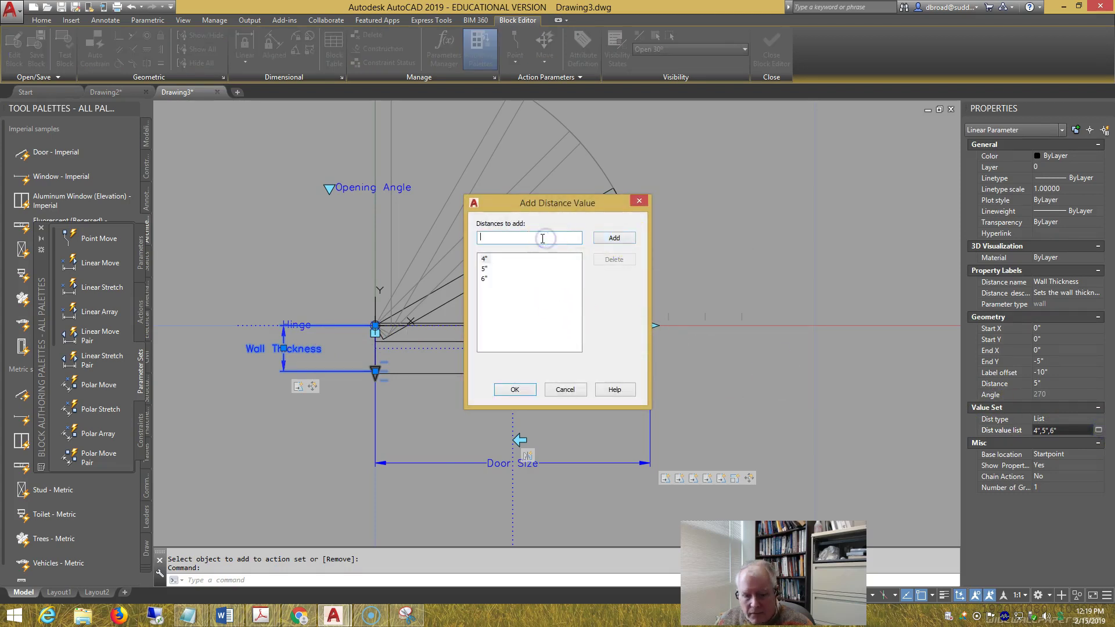
pyautogui.write('4.5')
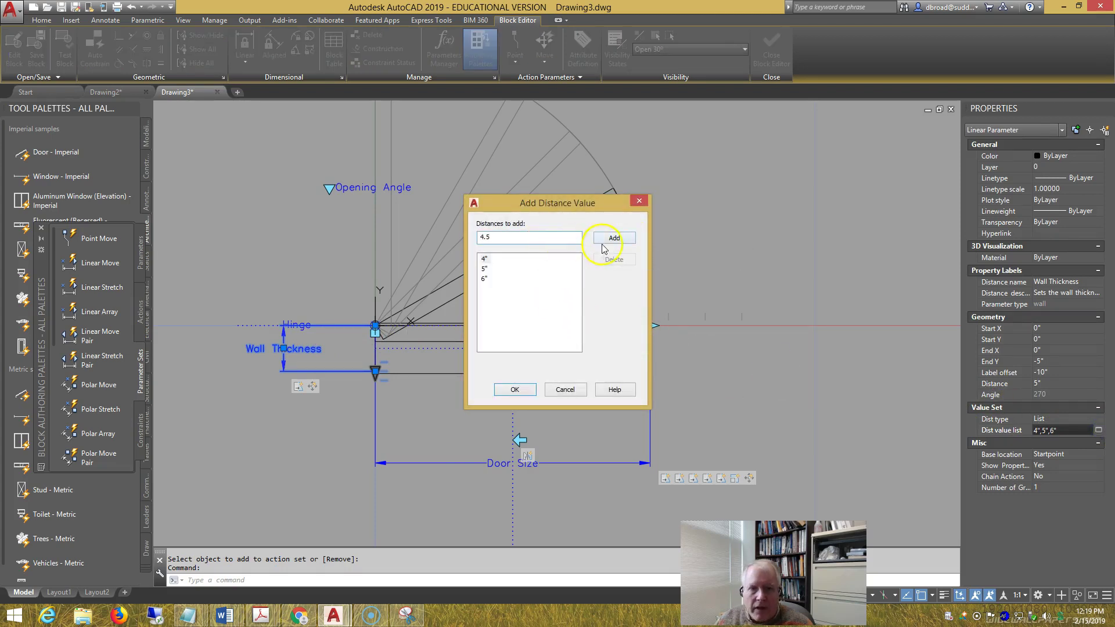
pyautogui.click(614, 239)
pyautogui.click(515, 390)
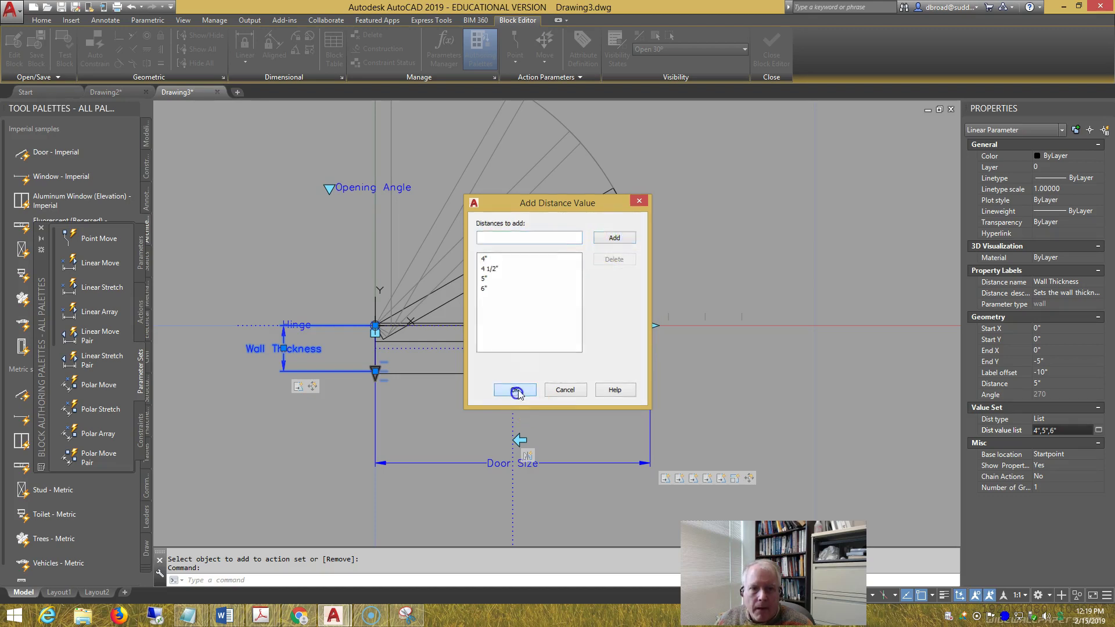
pyautogui.click(771, 47)
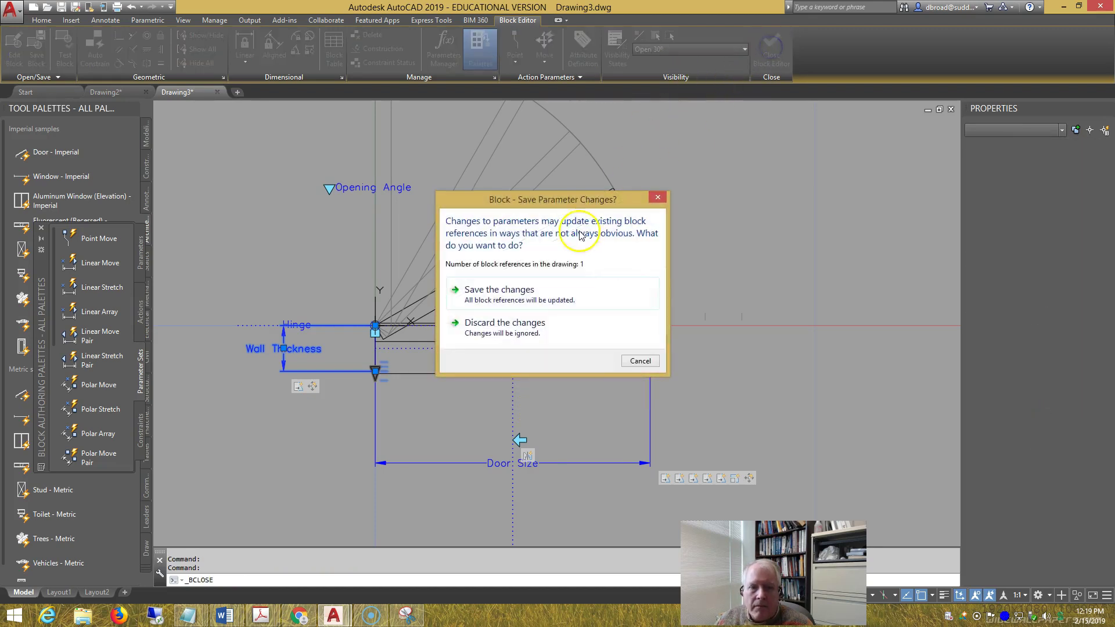
# Save the block changes and drag the door's wall-thickness grip to a thinner wall
pyautogui.click(478, 294)
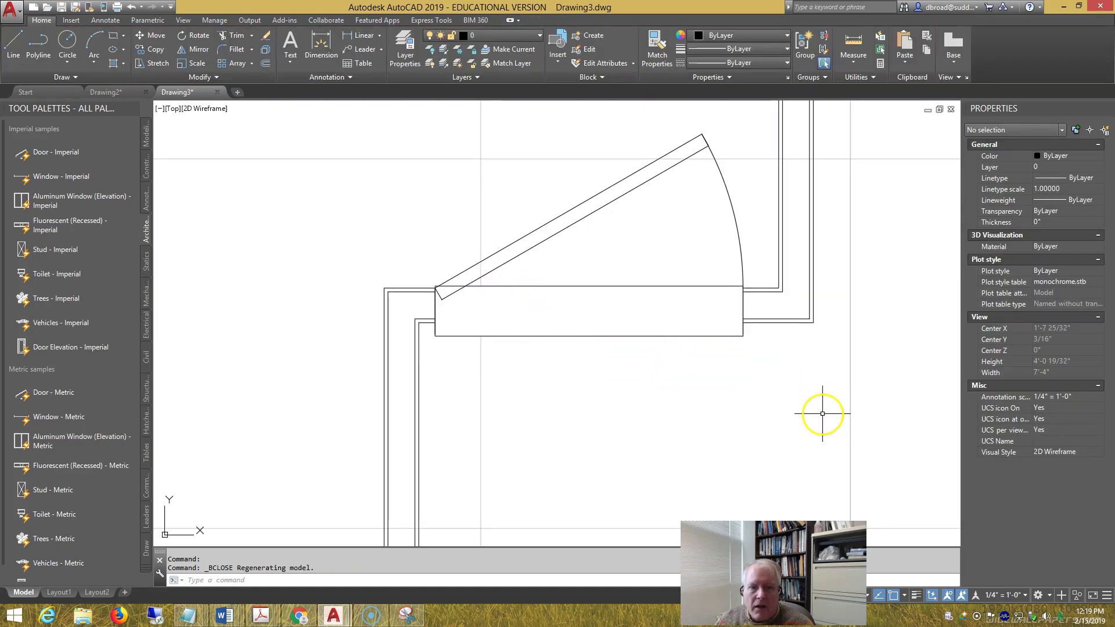
pyautogui.click(718, 337)
pyautogui.click(496, 344)
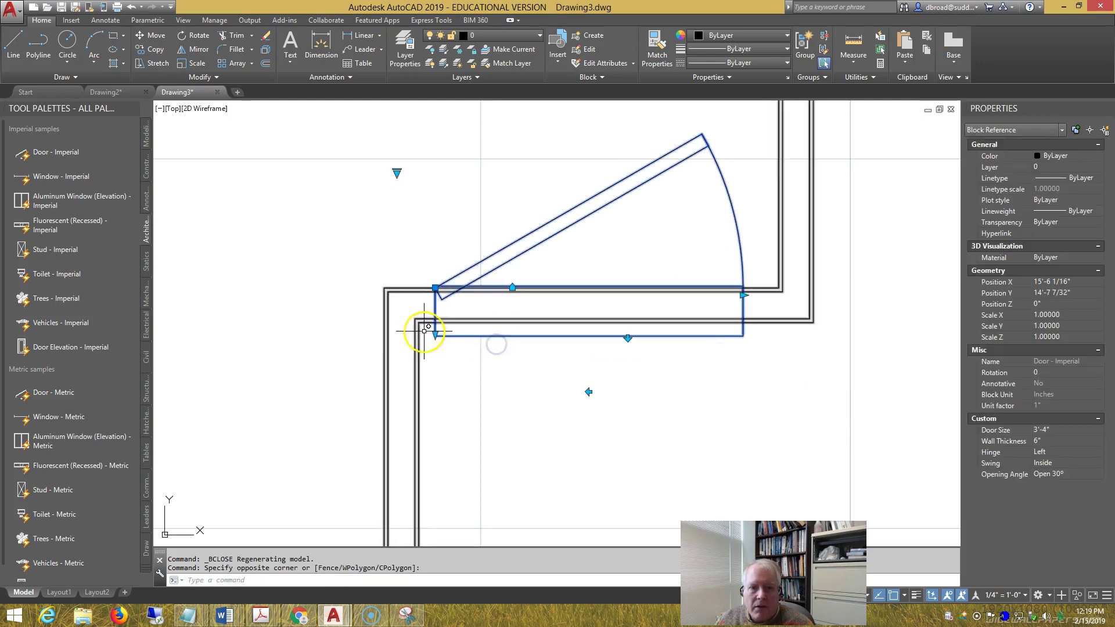
pyautogui.click(435, 334)
pyautogui.scroll(4, 434, 327)
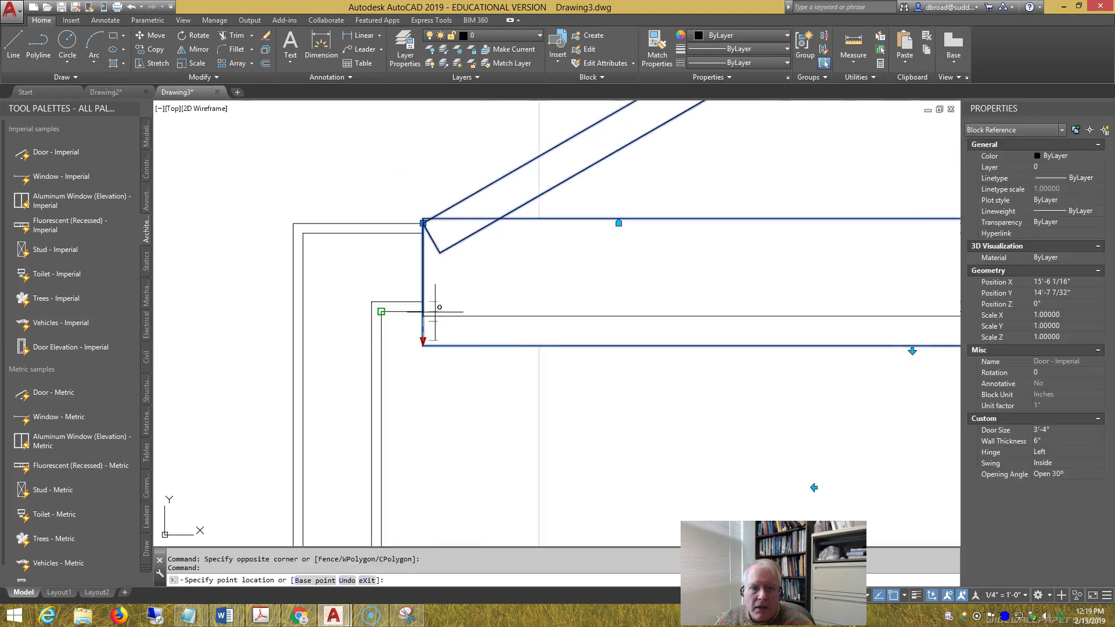
pyautogui.click(430, 315)
pyautogui.scroll(-4, 546, 343)
pyautogui.press('Escape')
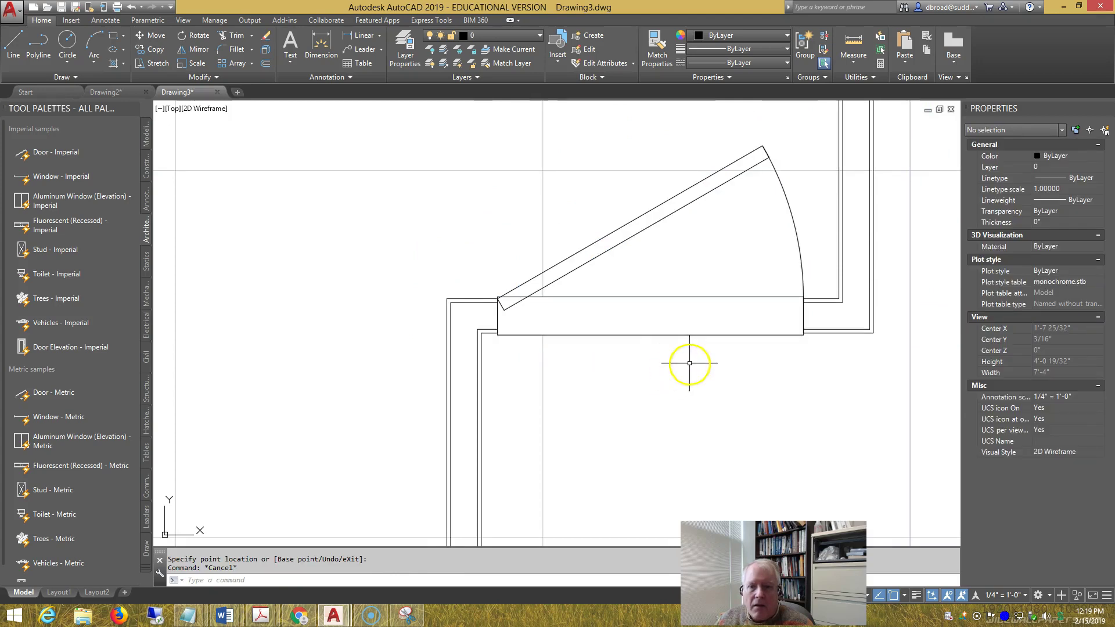
pyautogui.moveTo(690, 363); pyautogui.dragTo(674, 364, button='middle')
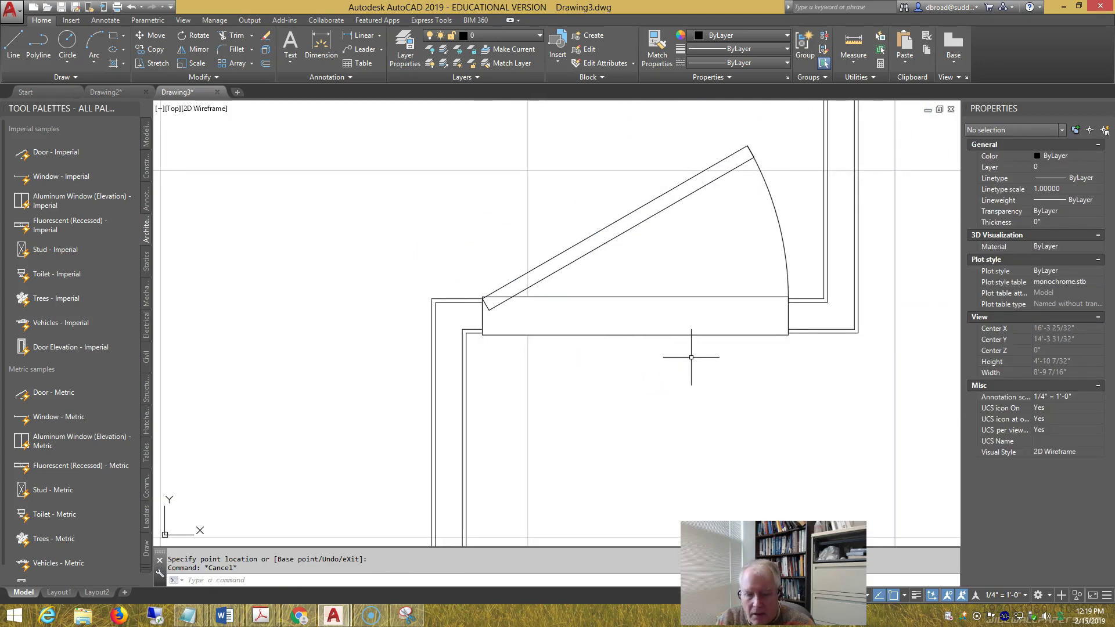
# Set the FRAME variable to 2 to hide wipeout edges
pyautogui.write('fre')
pyautogui.click(253, 578)
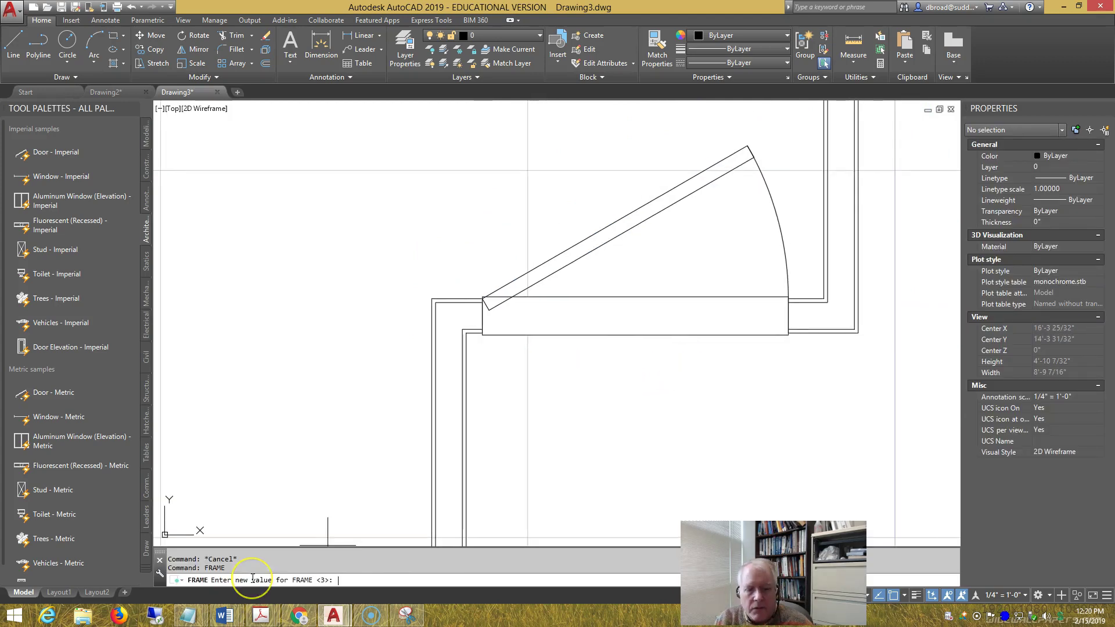
pyautogui.write('2')
pyautogui.press('Return')
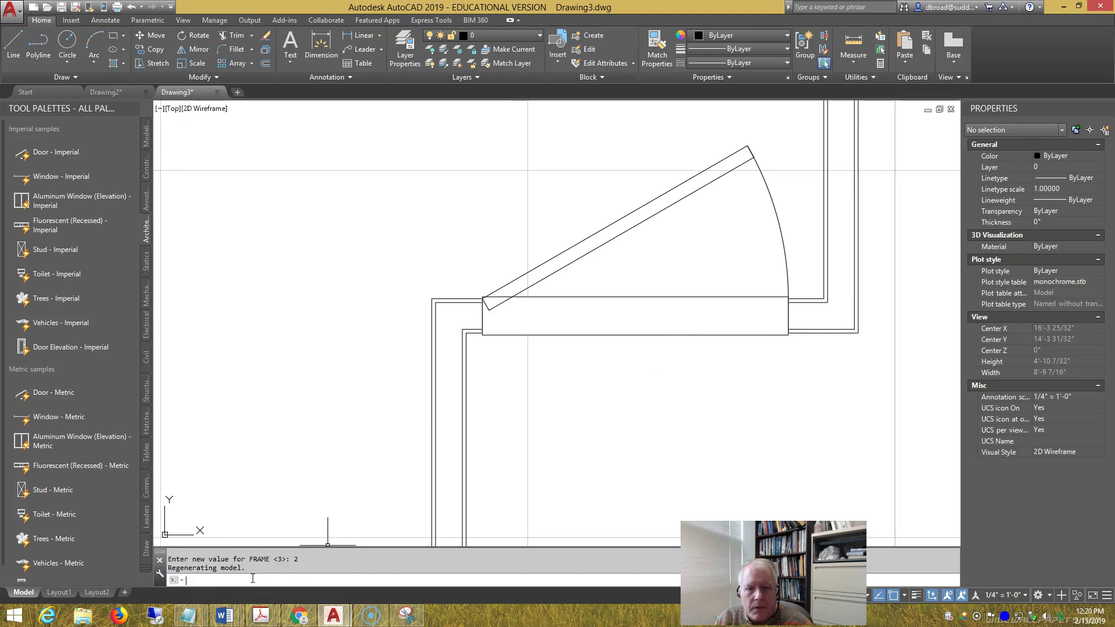
pyautogui.write('pre')
pyautogui.press('Return')
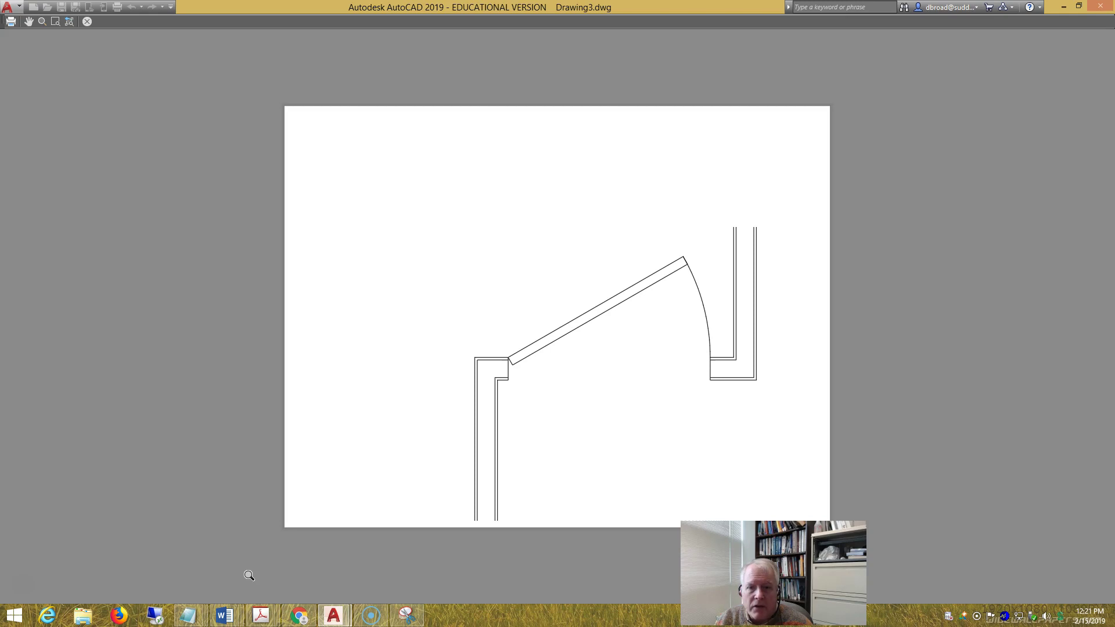
pyautogui.press('Escape')
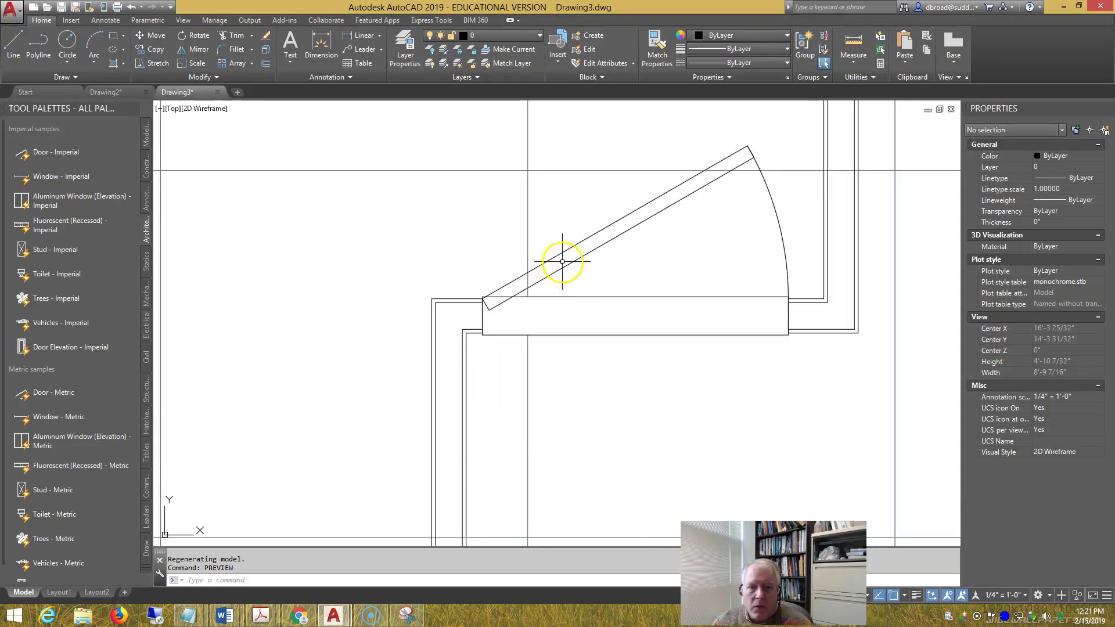
# Delete the door block and open a plot preview showing only the corner walls
pyautogui.click(565, 265)
pyautogui.press('Delete')
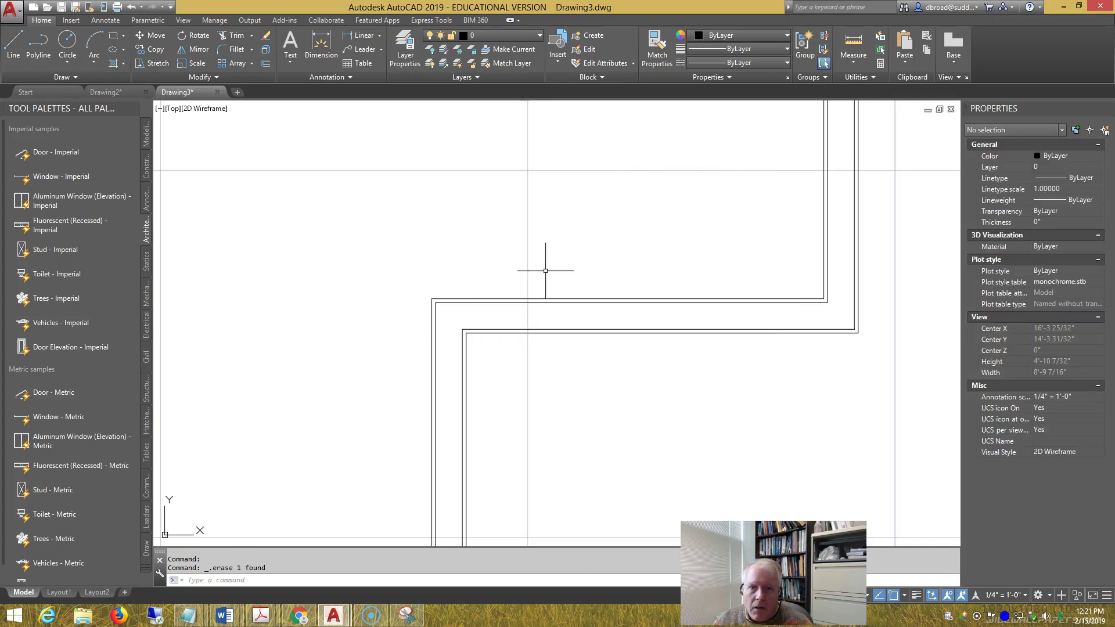
pyautogui.write('preview')
pyautogui.press('Return')
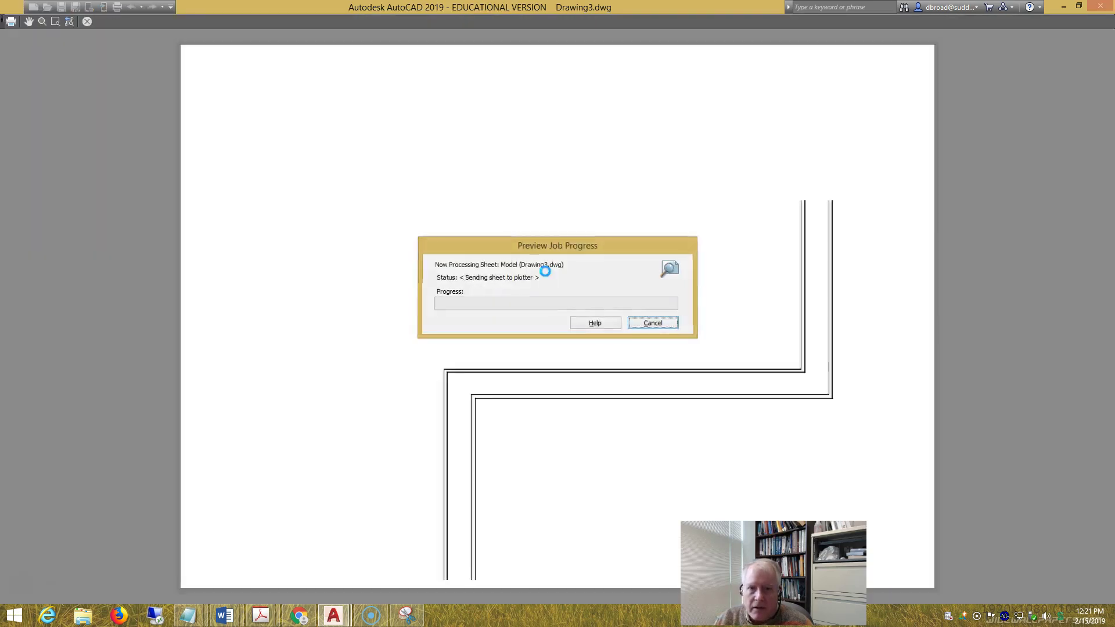